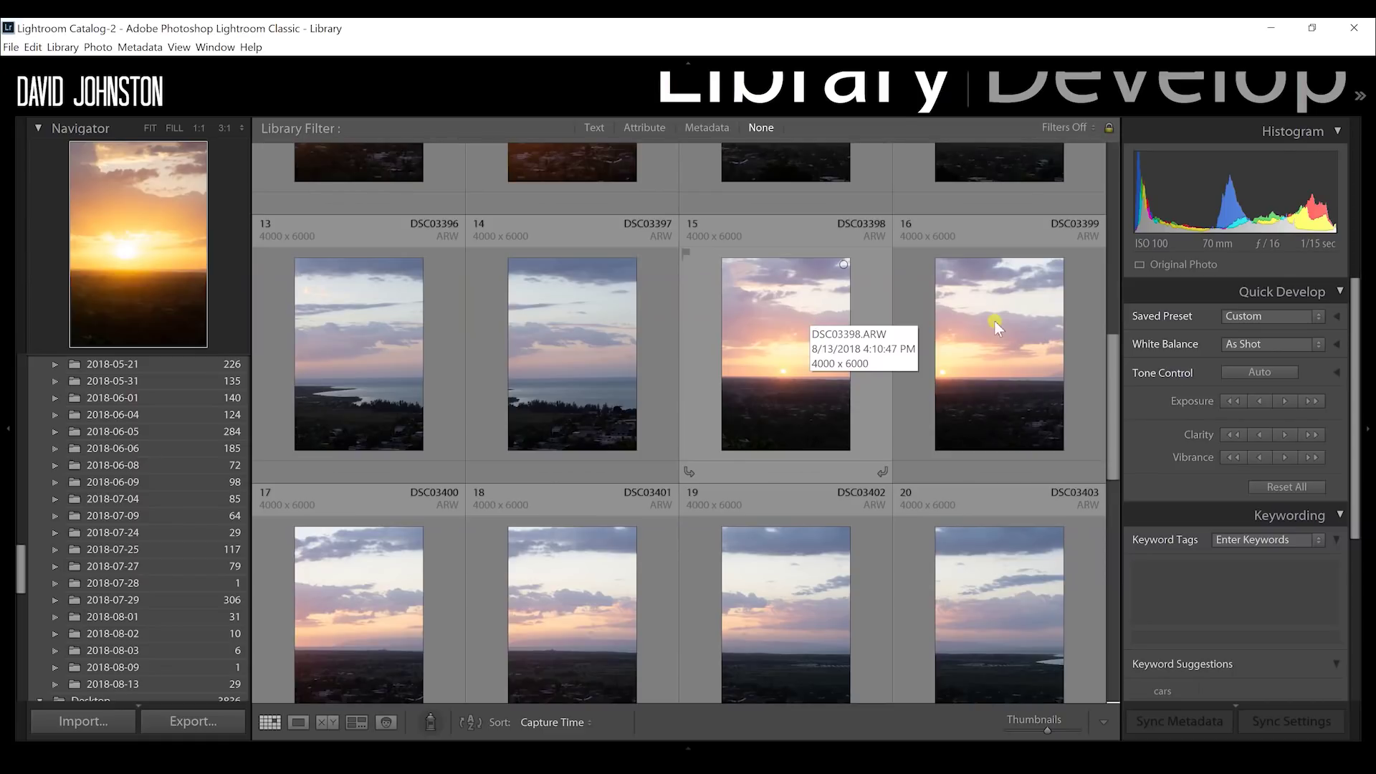
left_click_drag(1113, 363, 1120, 398)
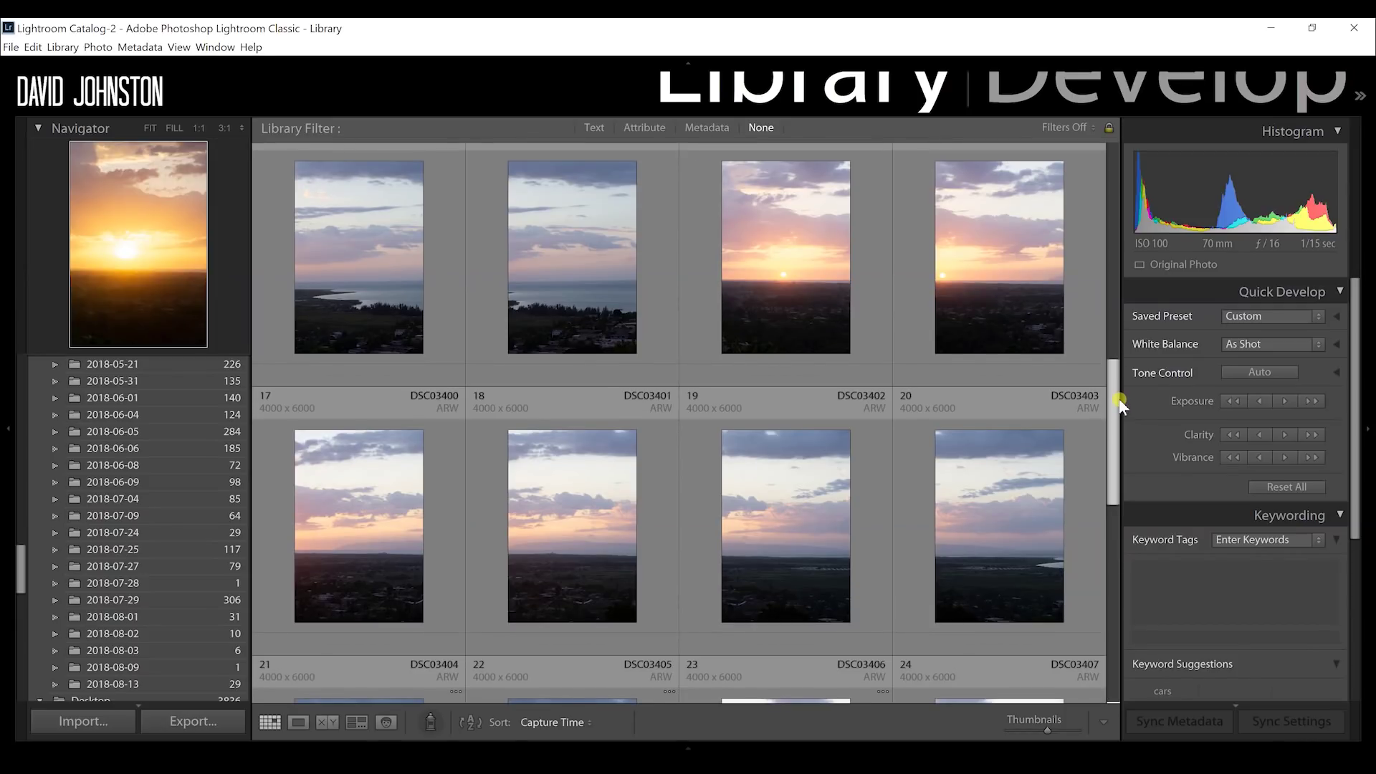
left_click_drag(1120, 404, 1109, 291)
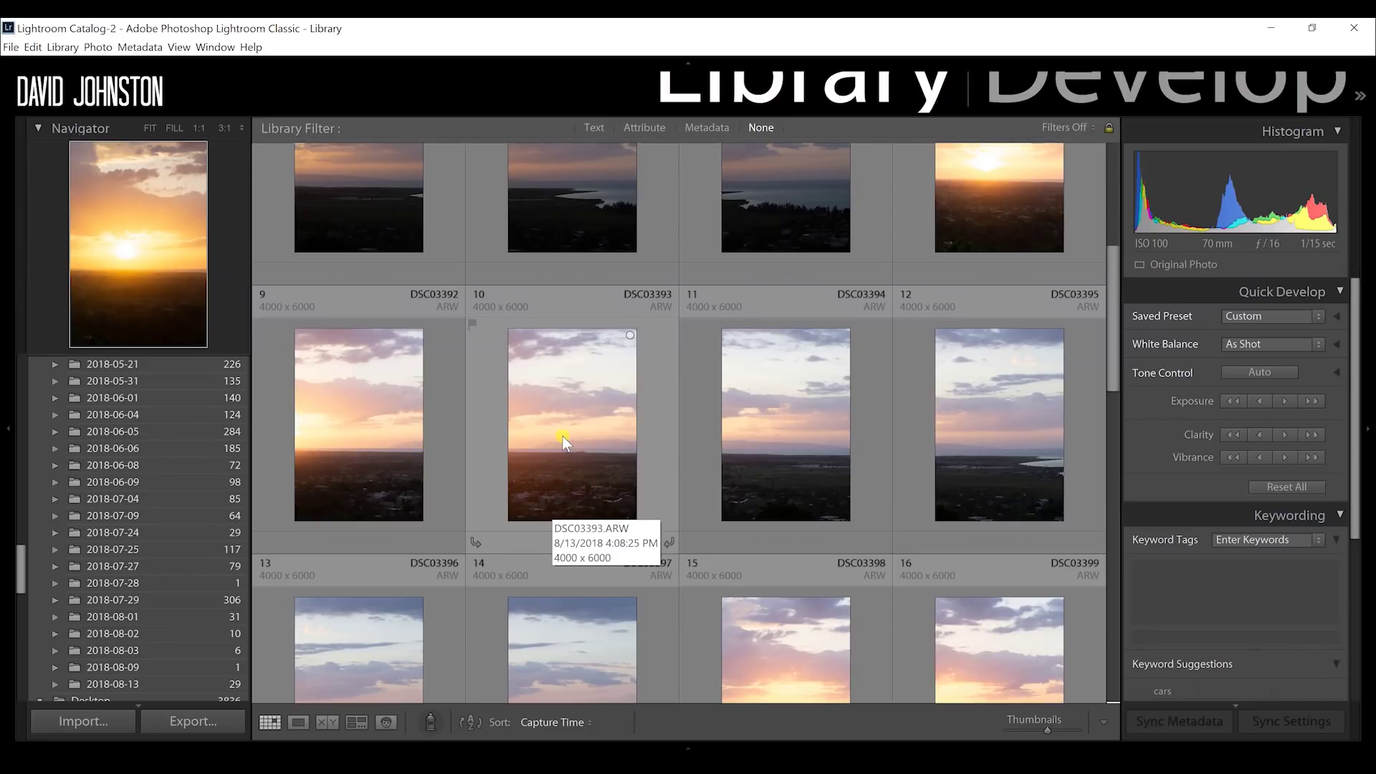
scroll(1115, 362, "down", 1)
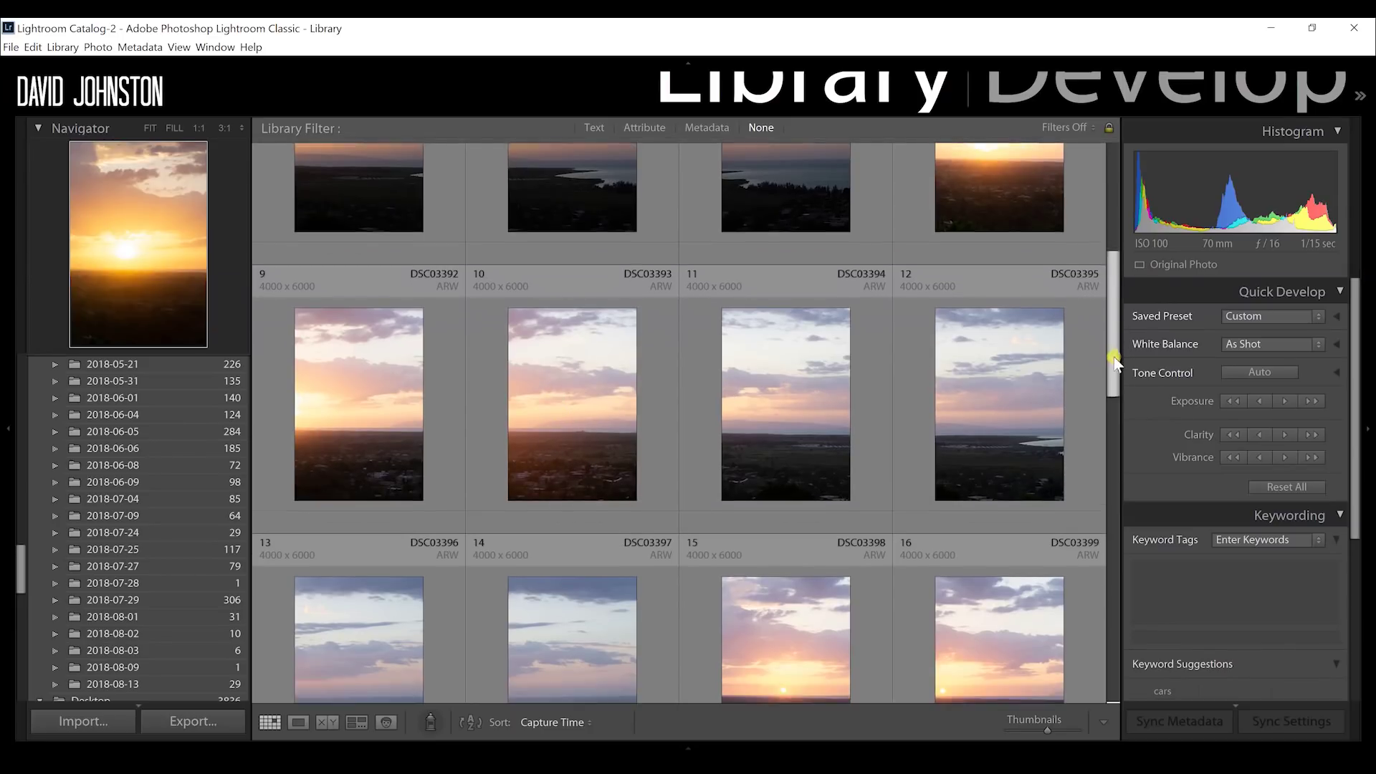
scroll(1115, 361, "down", 5)
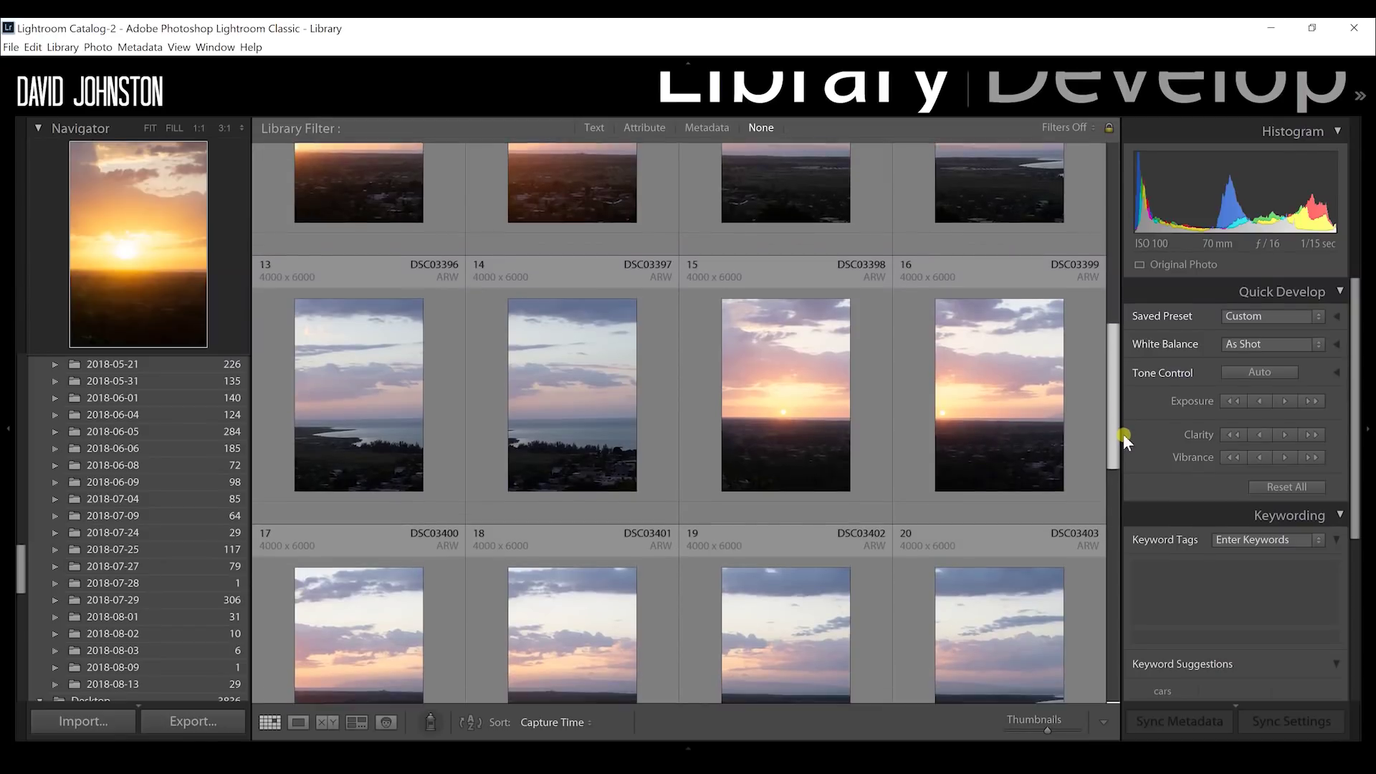
scroll(1123, 434, "down", 1)
scroll(1121, 440, "down", 1)
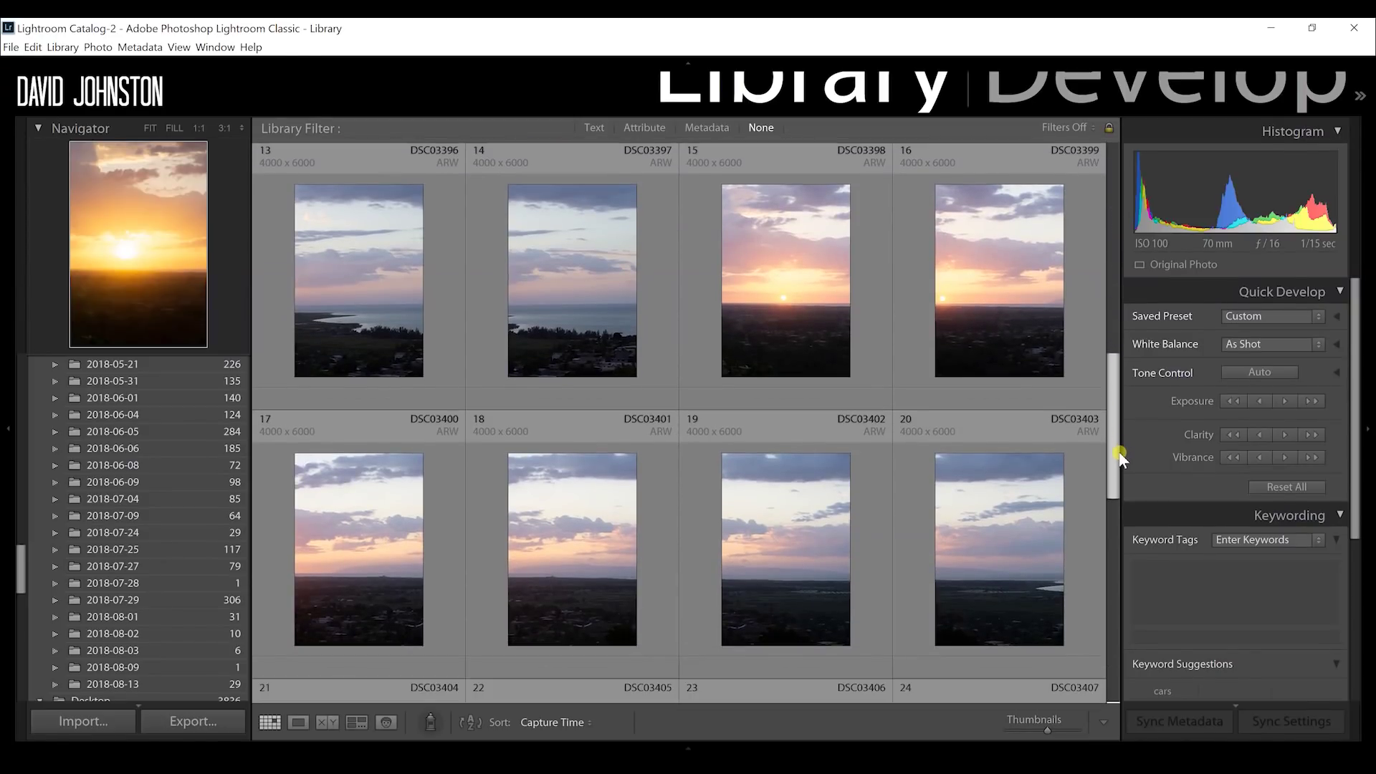
scroll(1120, 454, "down", 2)
left_click_drag(1119, 488, 1116, 460)
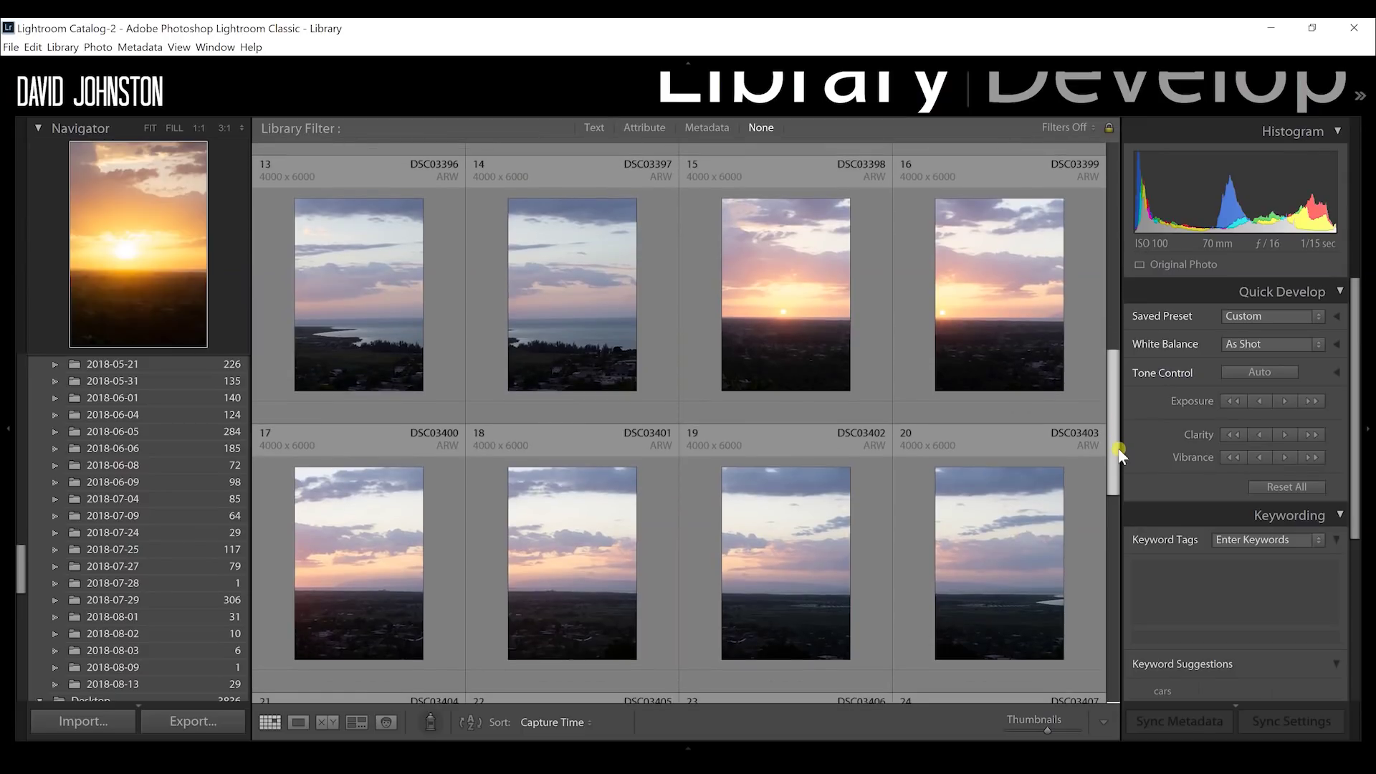
- Select sunset photos 15 through 22 and give them a one-star rating
left_click(780, 297)
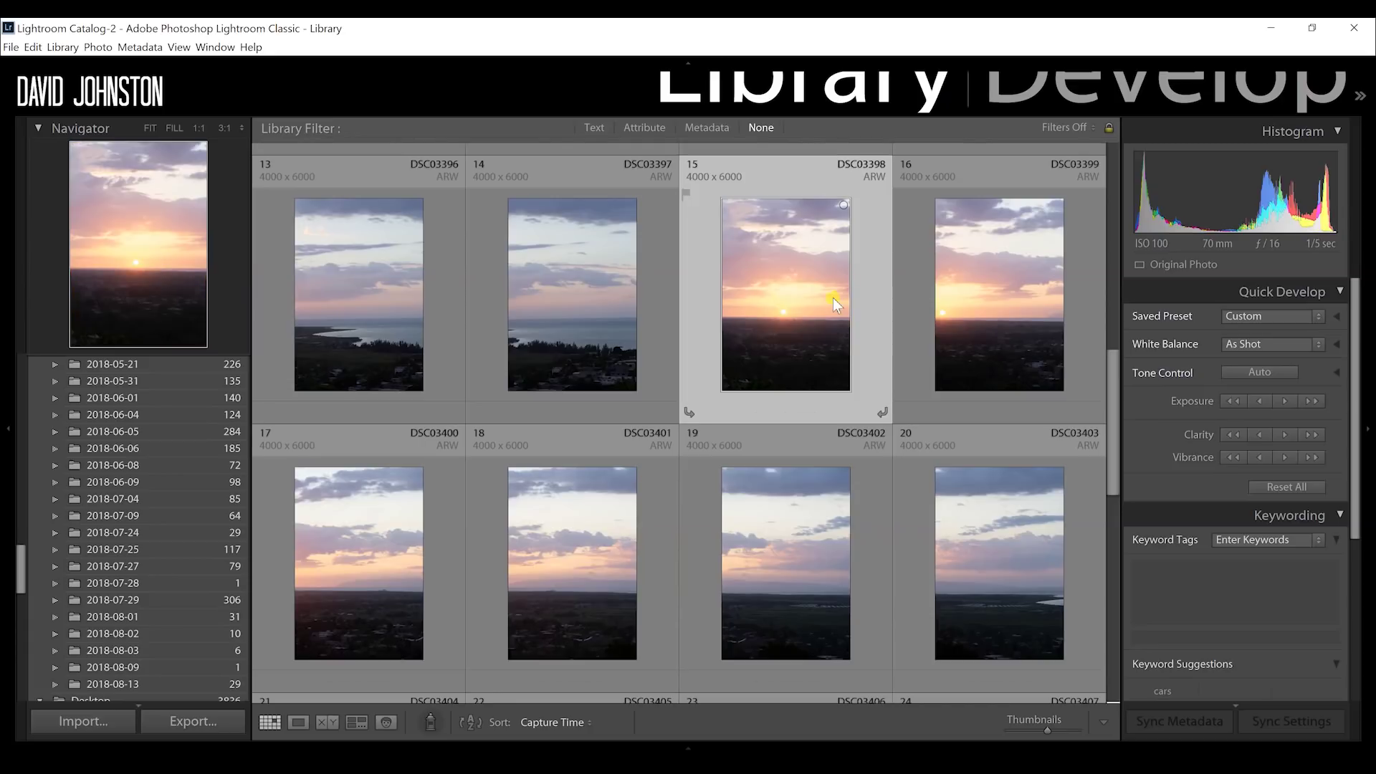
left_click(999, 286, "shift")
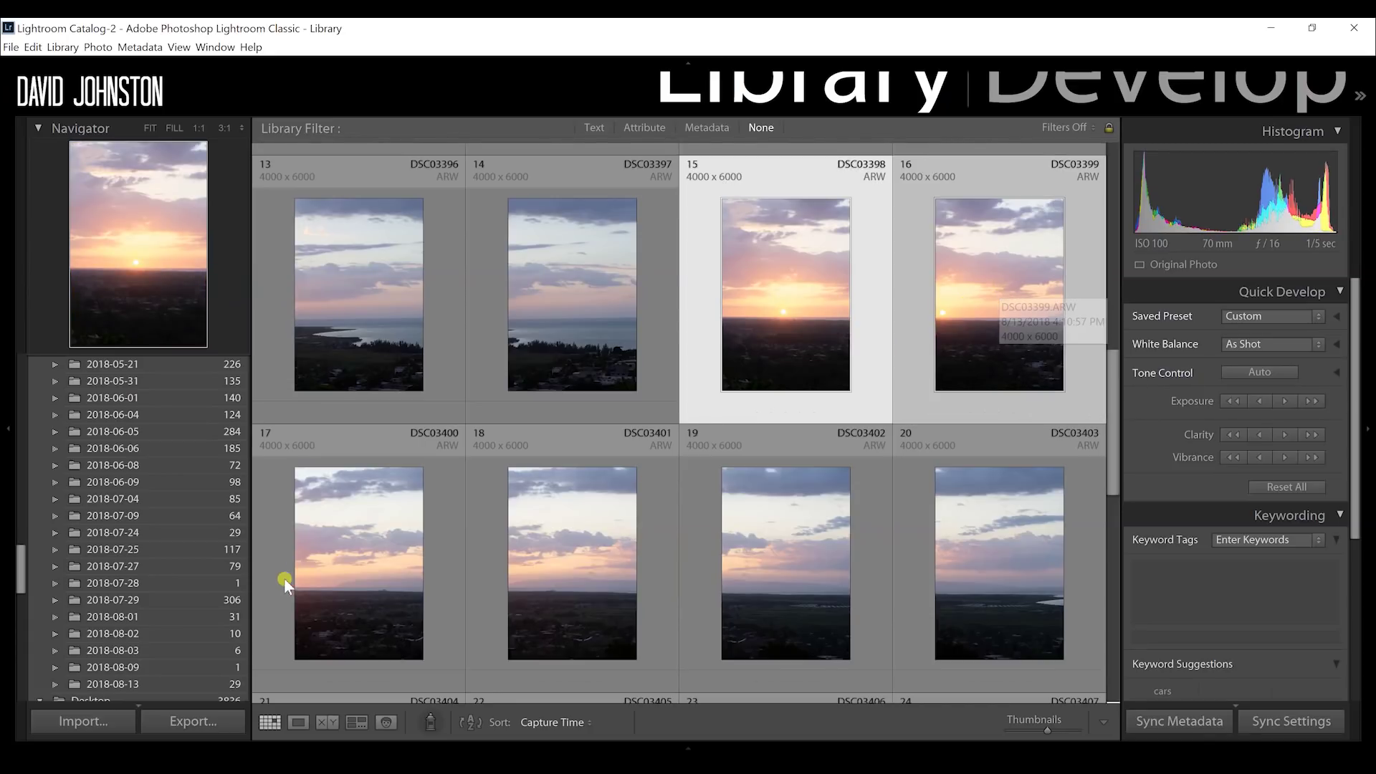
left_click(358, 554, "shift")
left_click(645, 555, "shift")
left_click(846, 550, "shift")
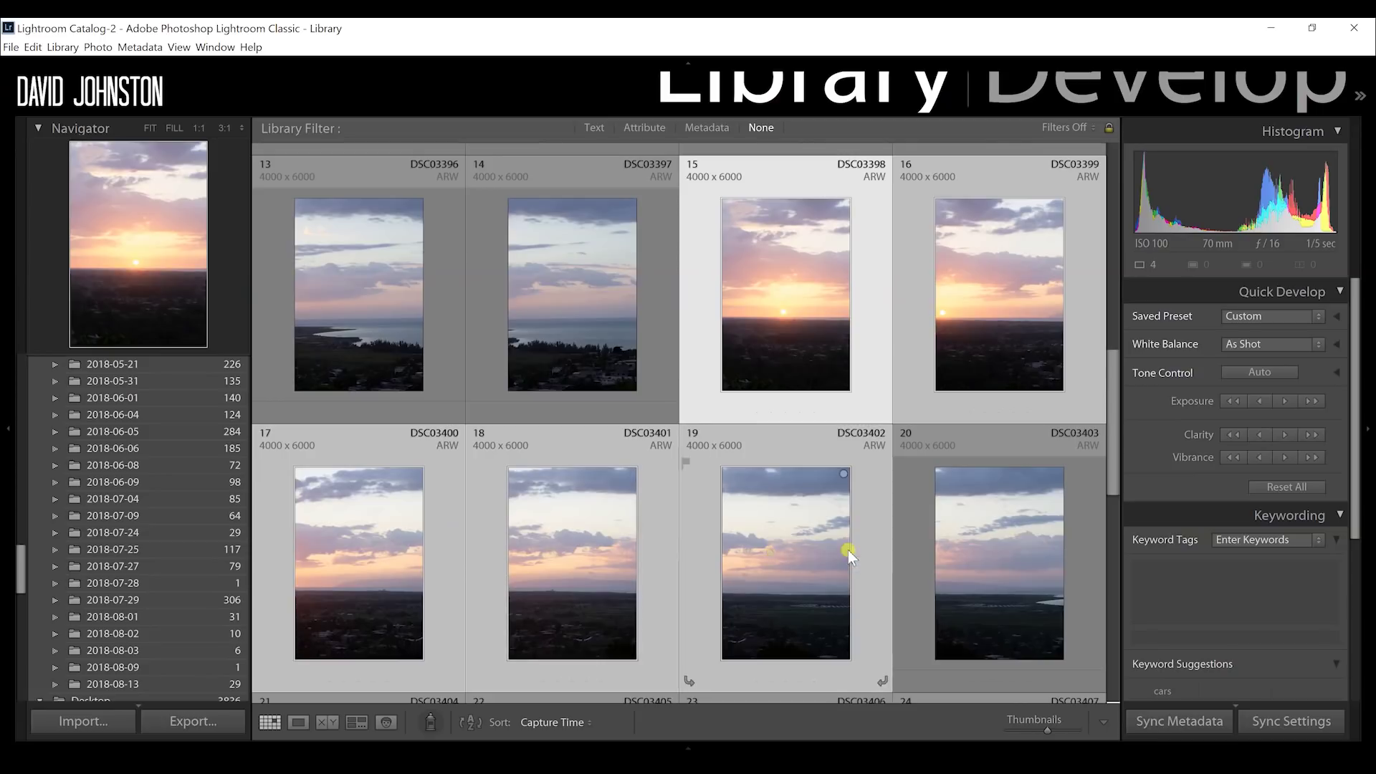
left_click(948, 552, "shift")
left_click_drag(1119, 479, 1116, 527)
left_click(359, 568, "shift")
left_click(541, 581, "shift")
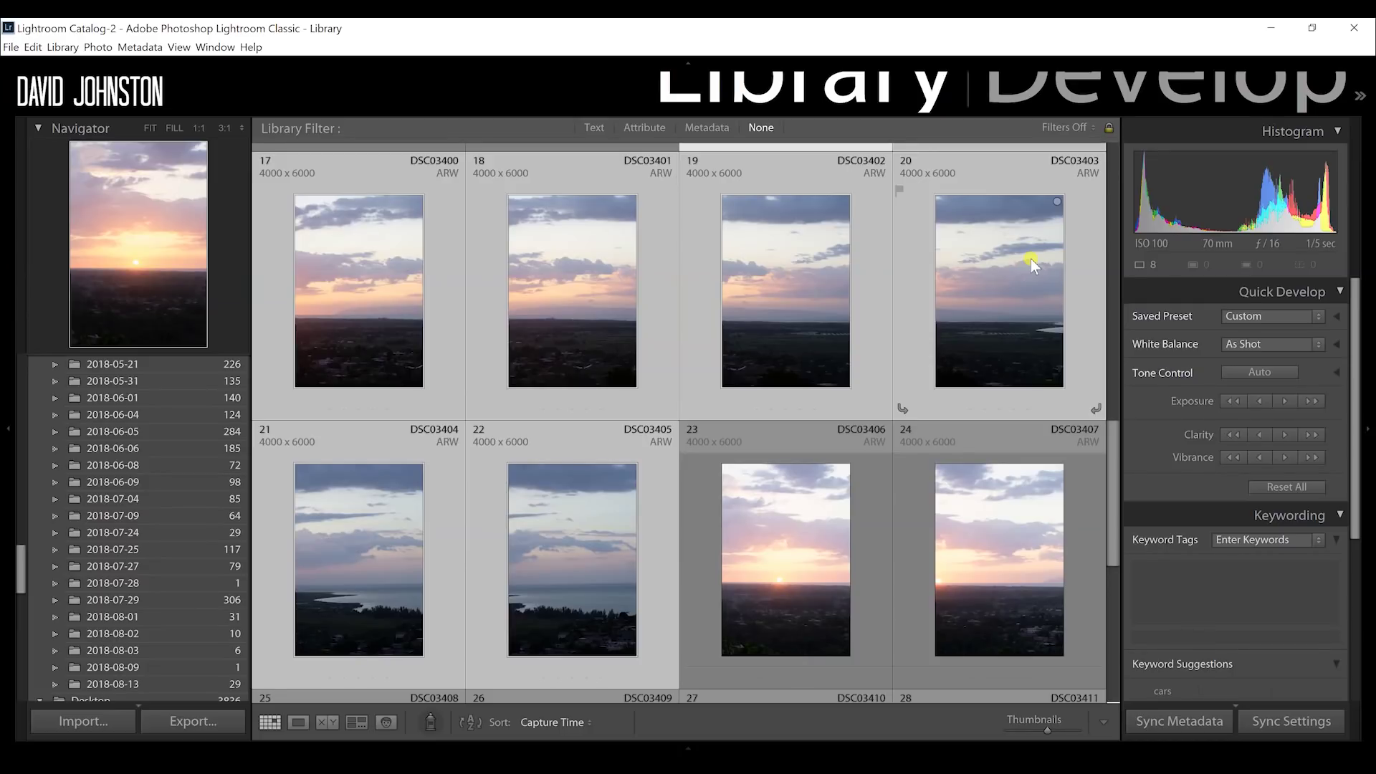
key("1")
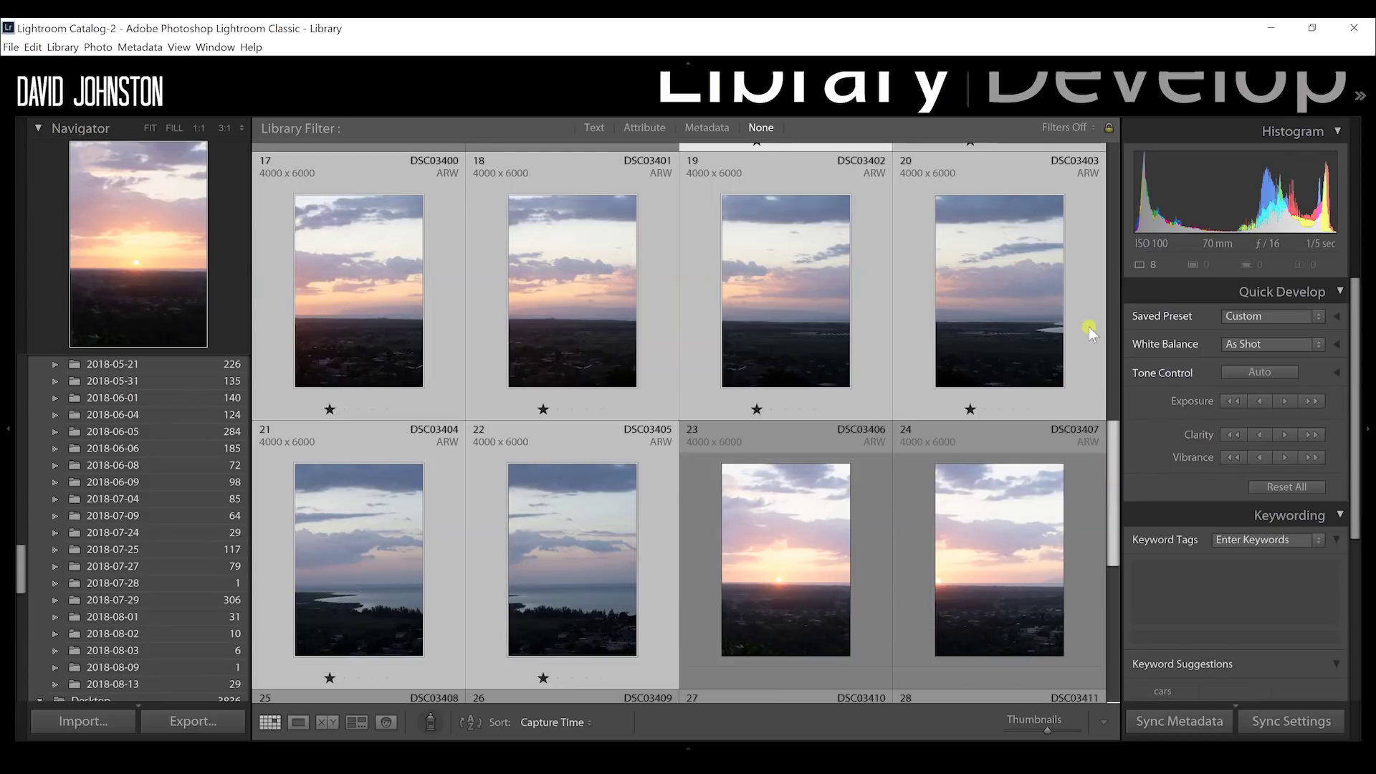
- Open the Photo Merge > Panorama preview for the eight selected frames
right_click(996, 277)
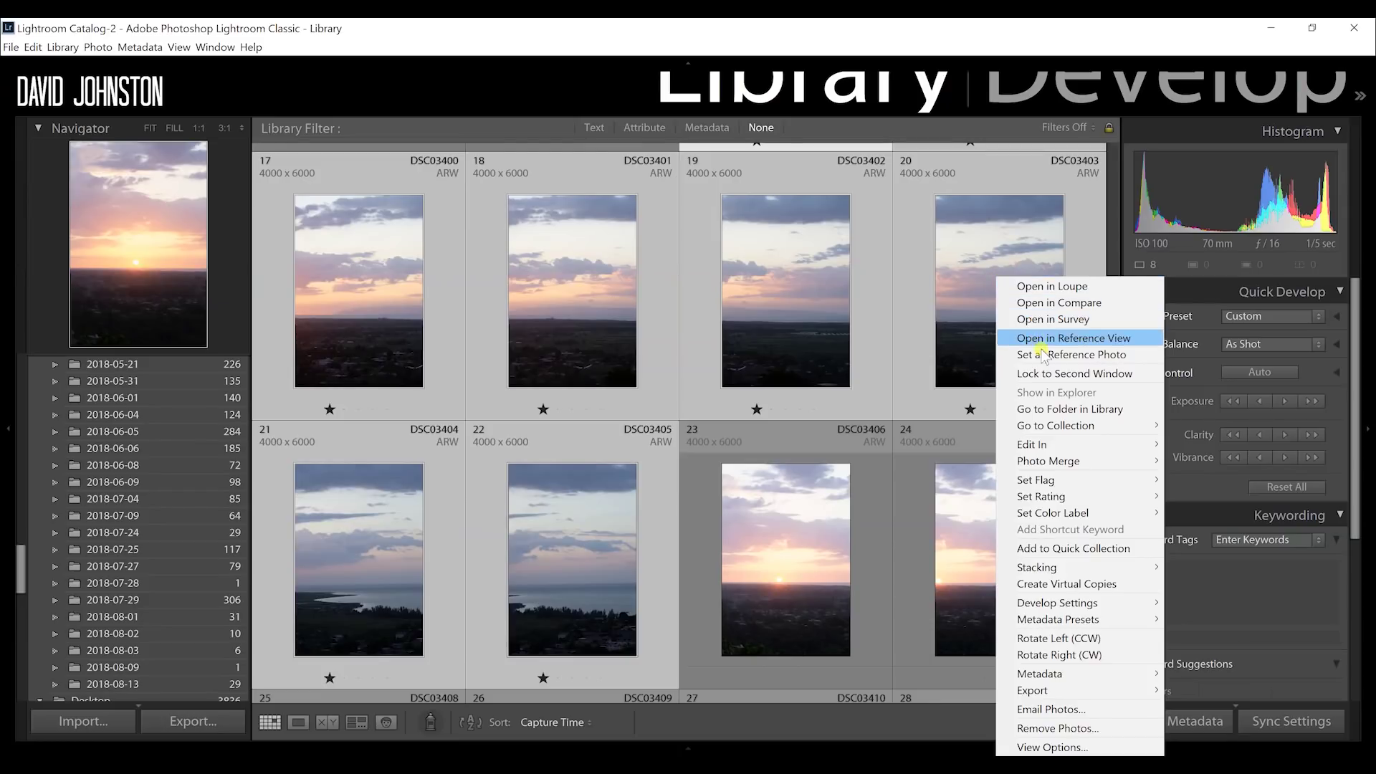
mouse_move(1079, 463)
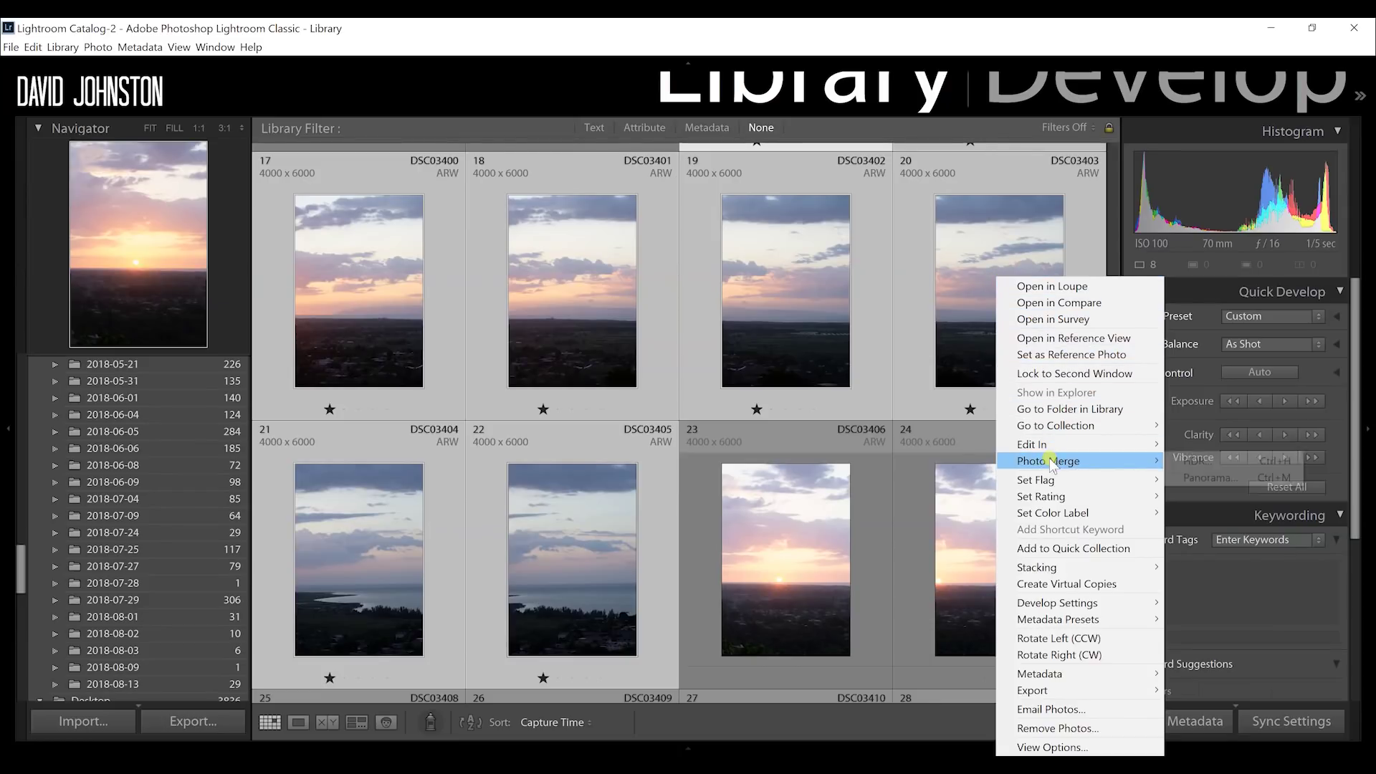
left_click(1209, 478)
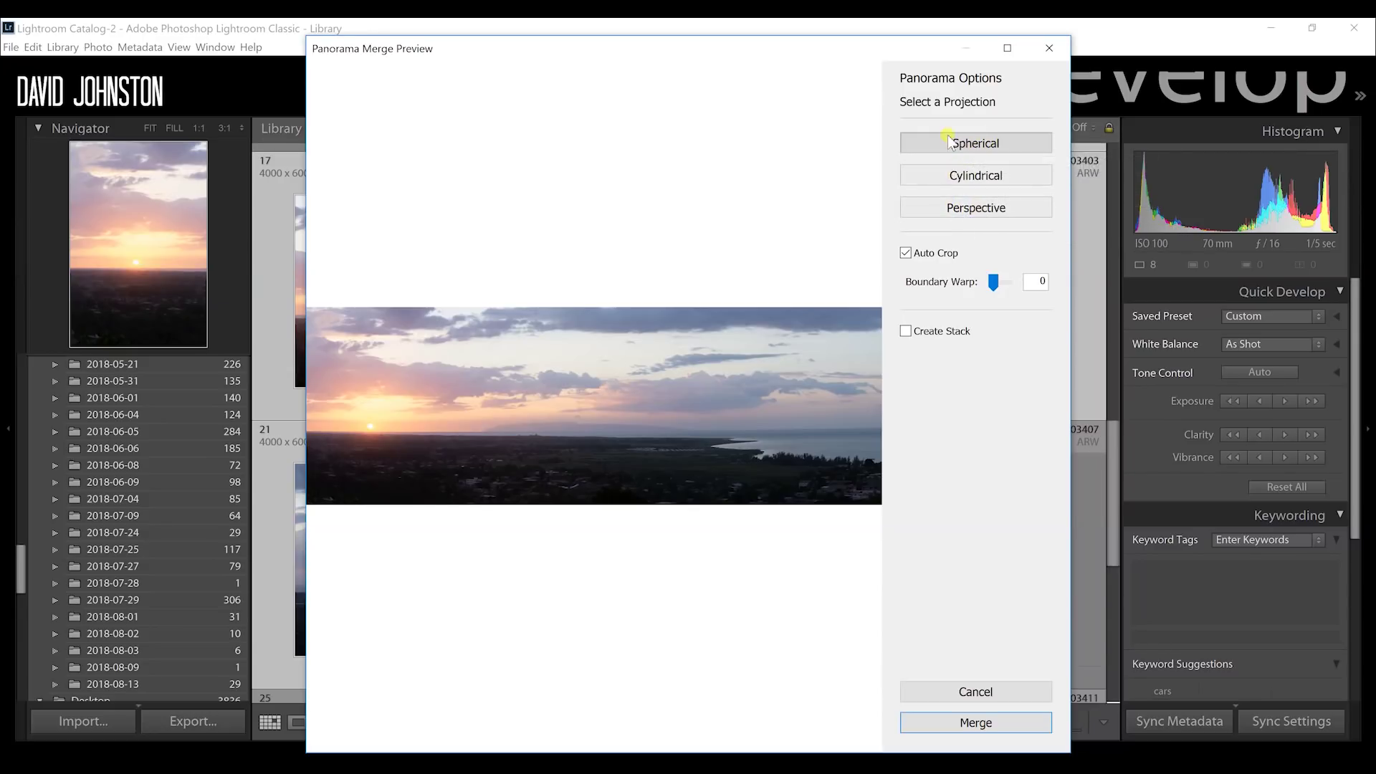
- Compare Cylindrical and uncropped previews, then merge as Spherical with Auto Crop on
left_click(982, 177)
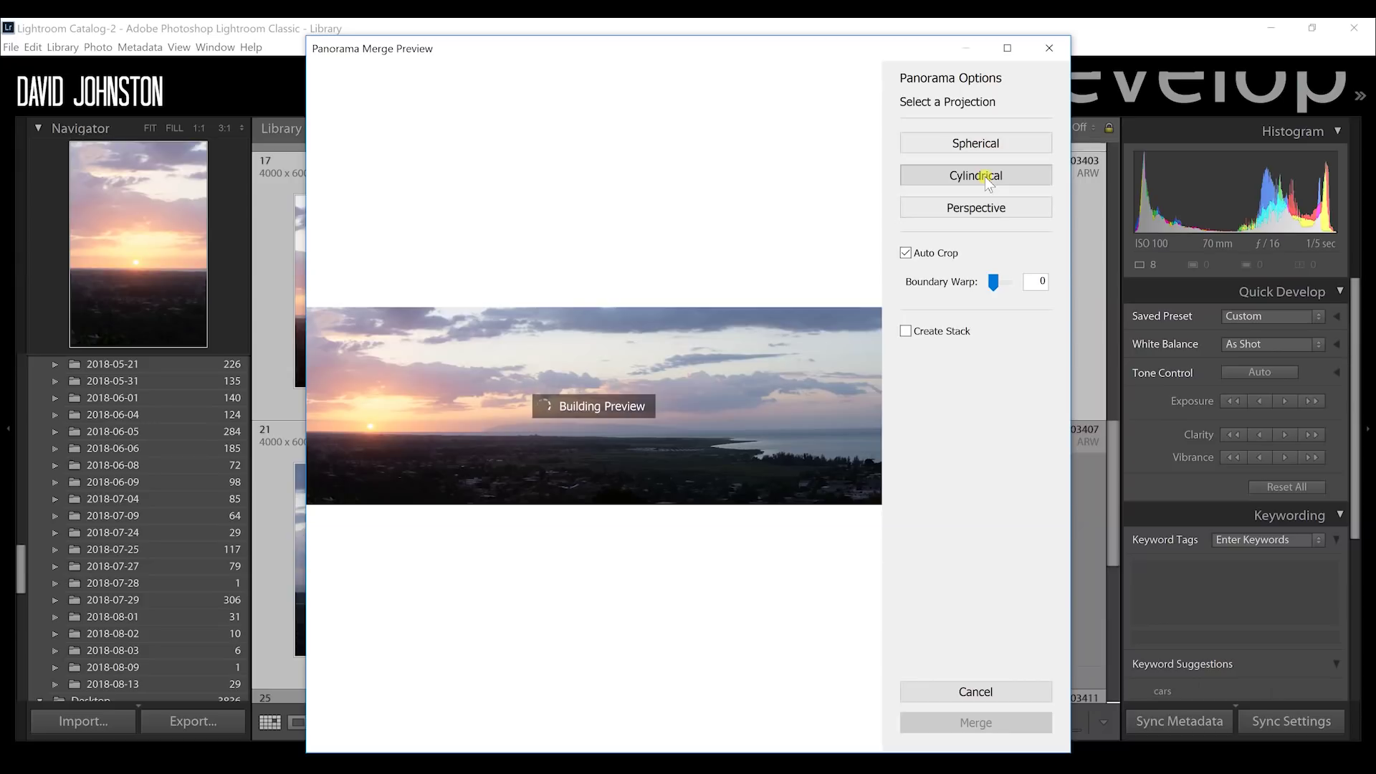
left_click(994, 148)
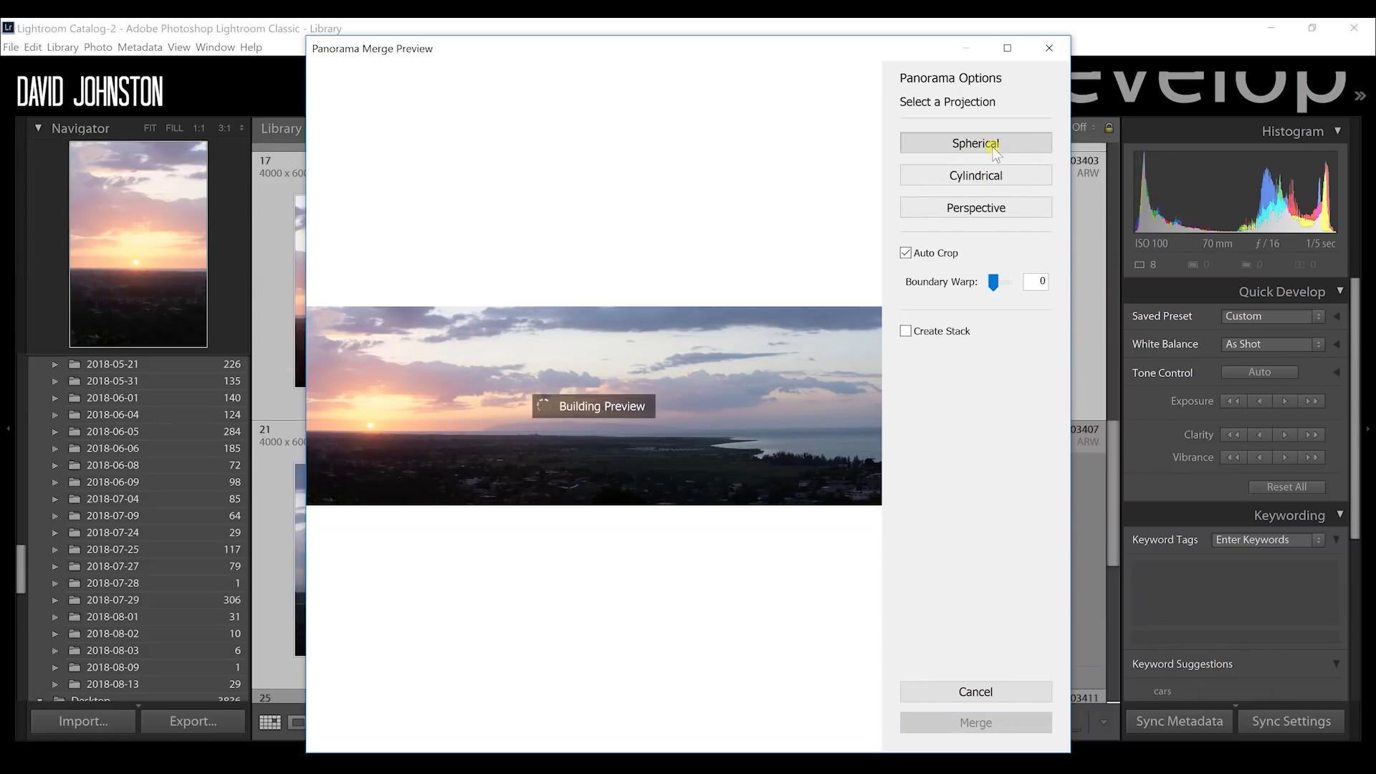
left_click(905, 253)
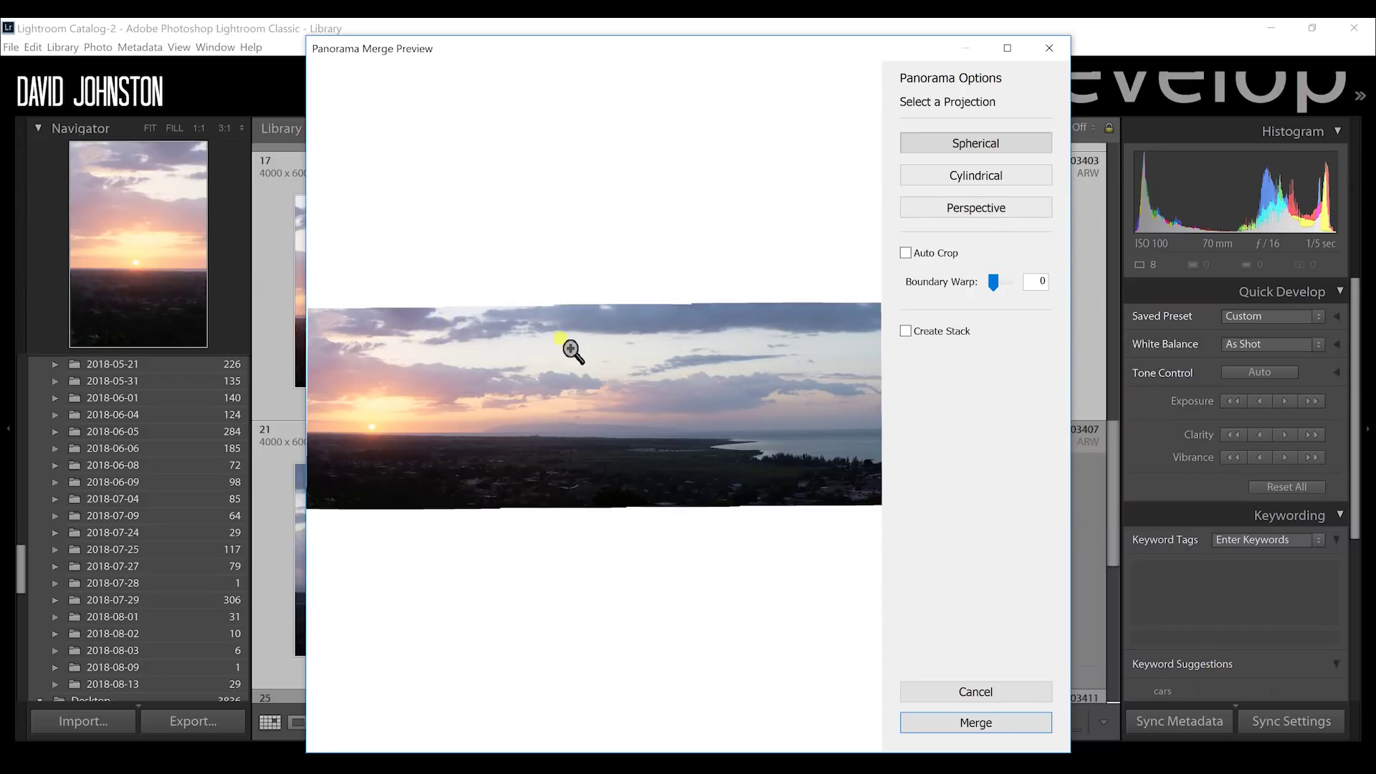
left_click(905, 253)
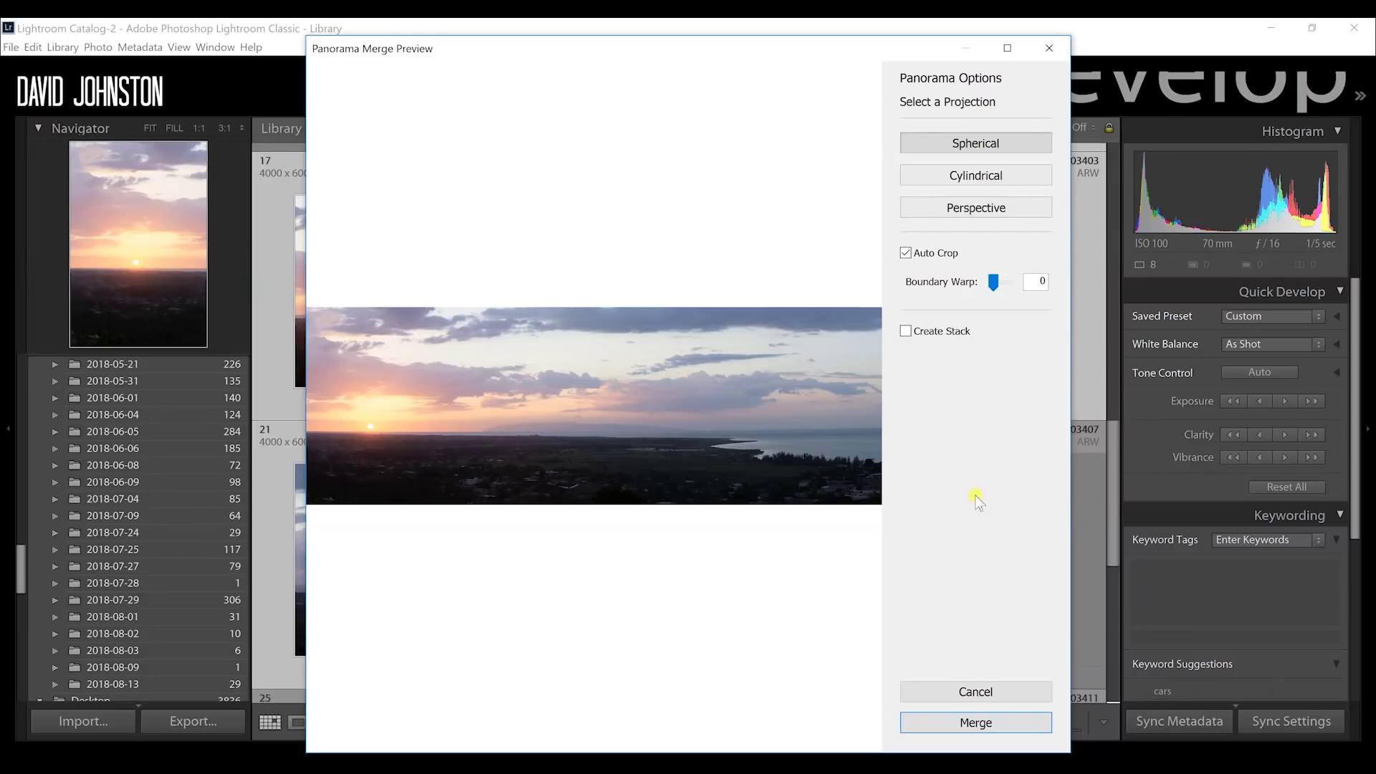
left_click(974, 724)
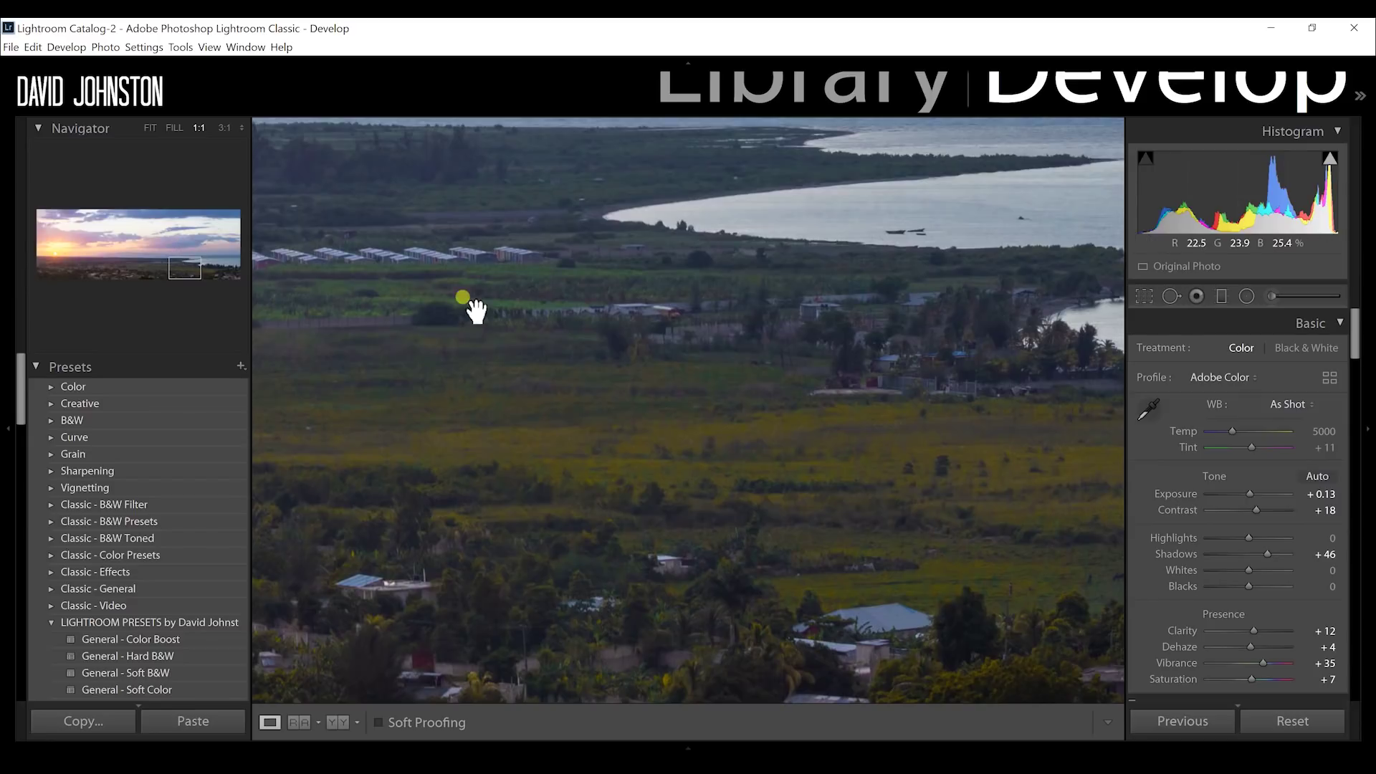
- Pan the 1:1 panorama over the hillside houses, grassy field, coastline and curving bay
left_click_drag(981, 434, 559, 430)
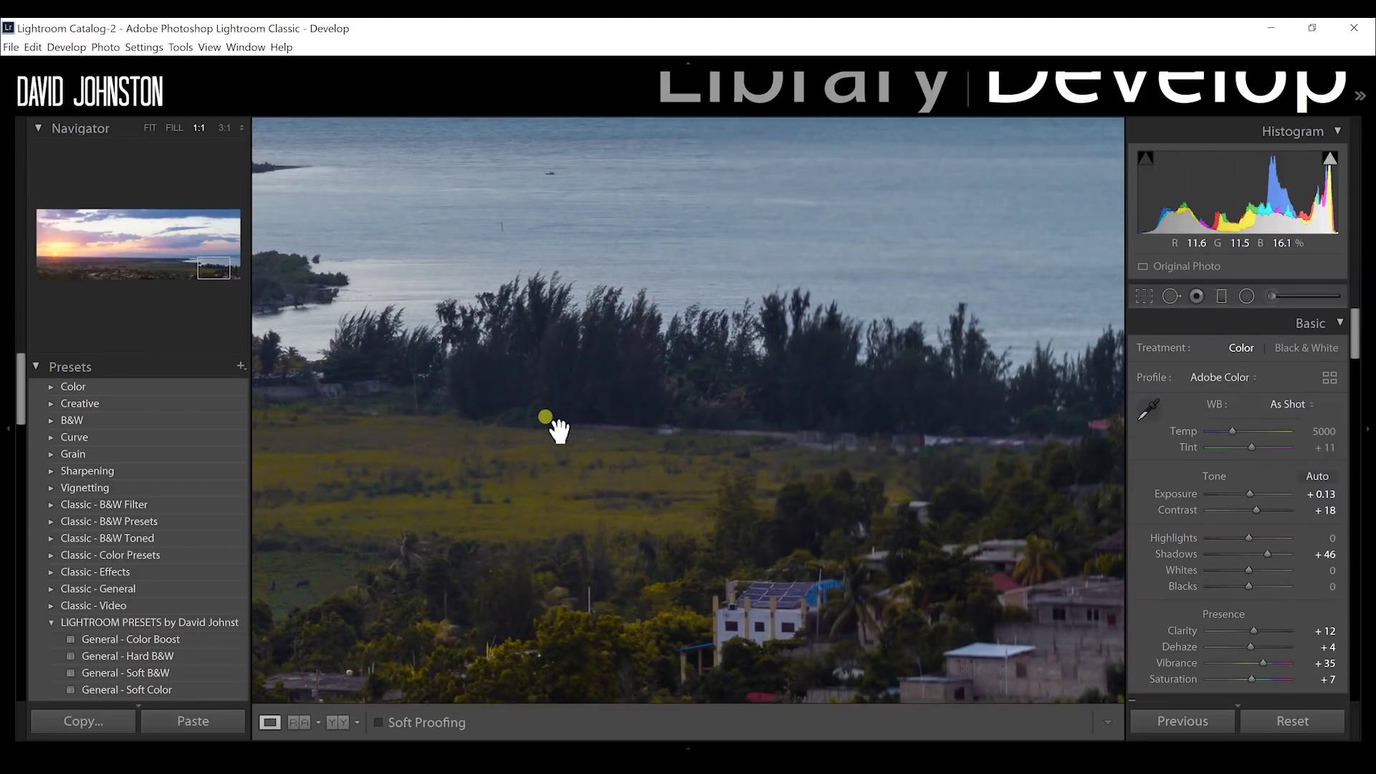
left_click_drag(799, 440, 562, 369)
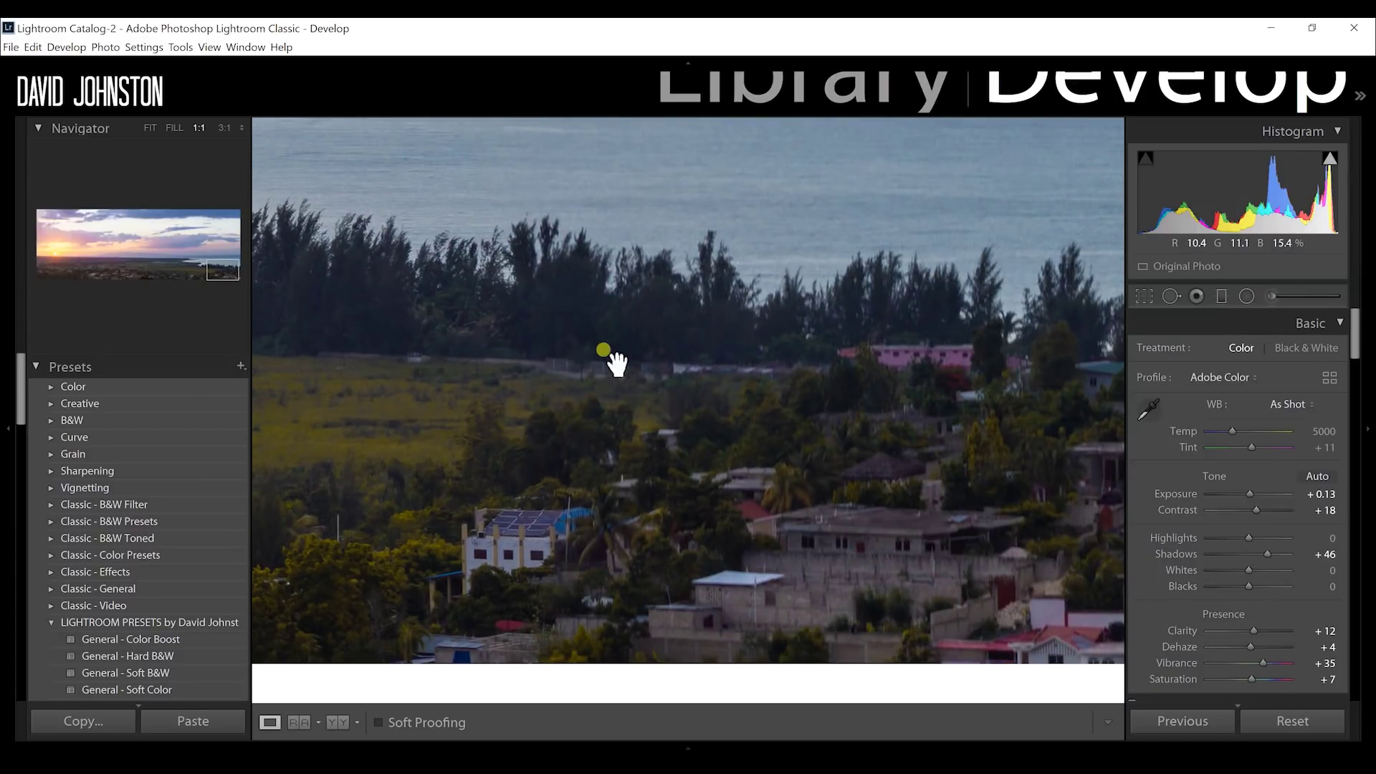
left_click_drag(623, 361, 946, 356)
left_click_drag(623, 368, 1032, 374)
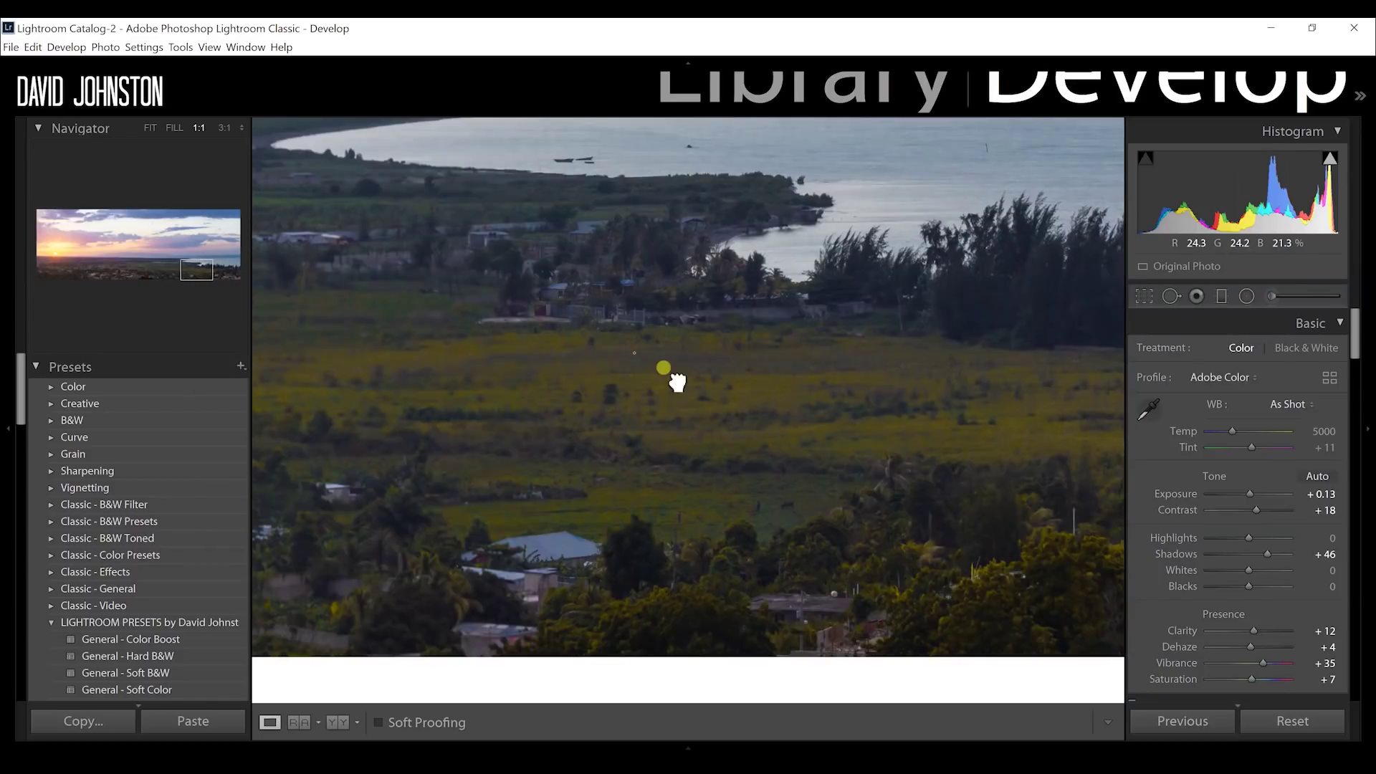
left_click_drag(676, 378, 851, 531)
left_click_drag(727, 436, 488, 473)
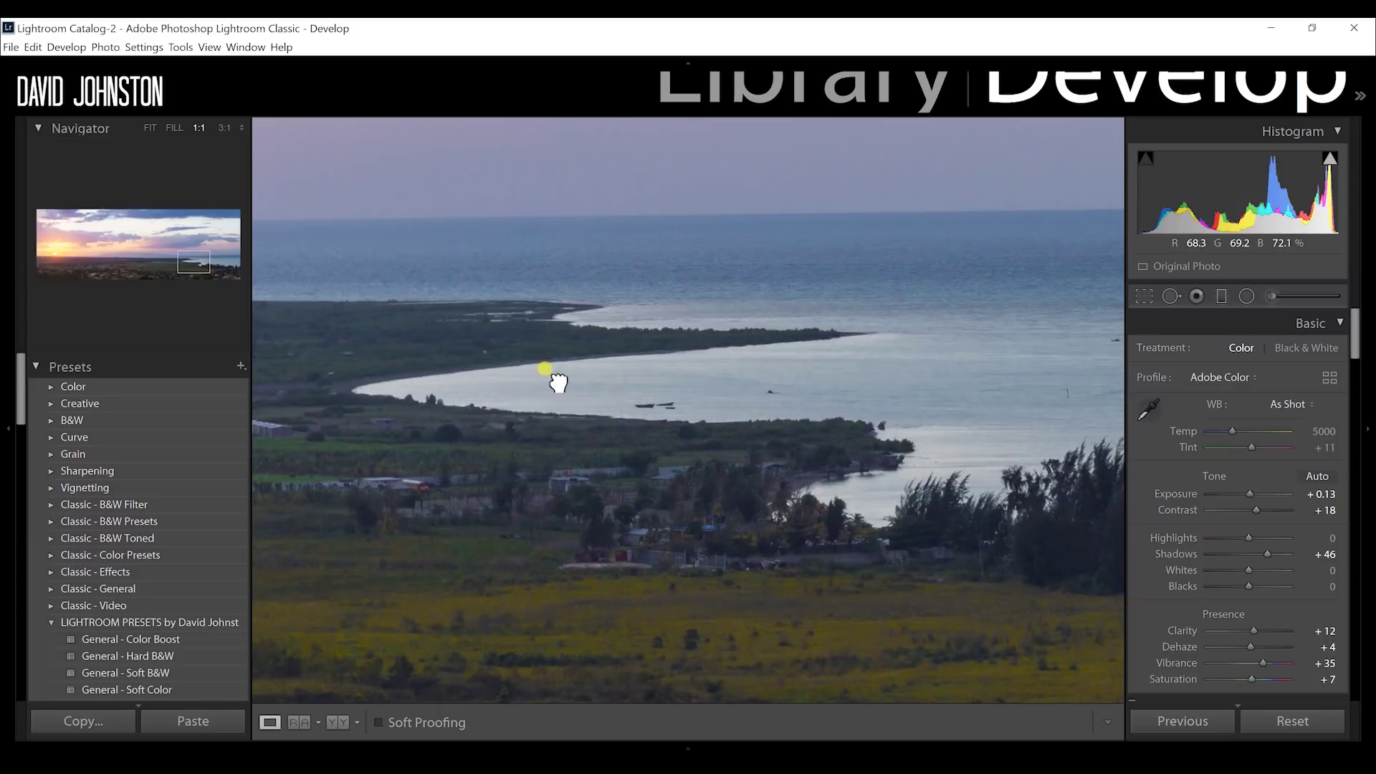
left_click_drag(552, 377, 889, 471)
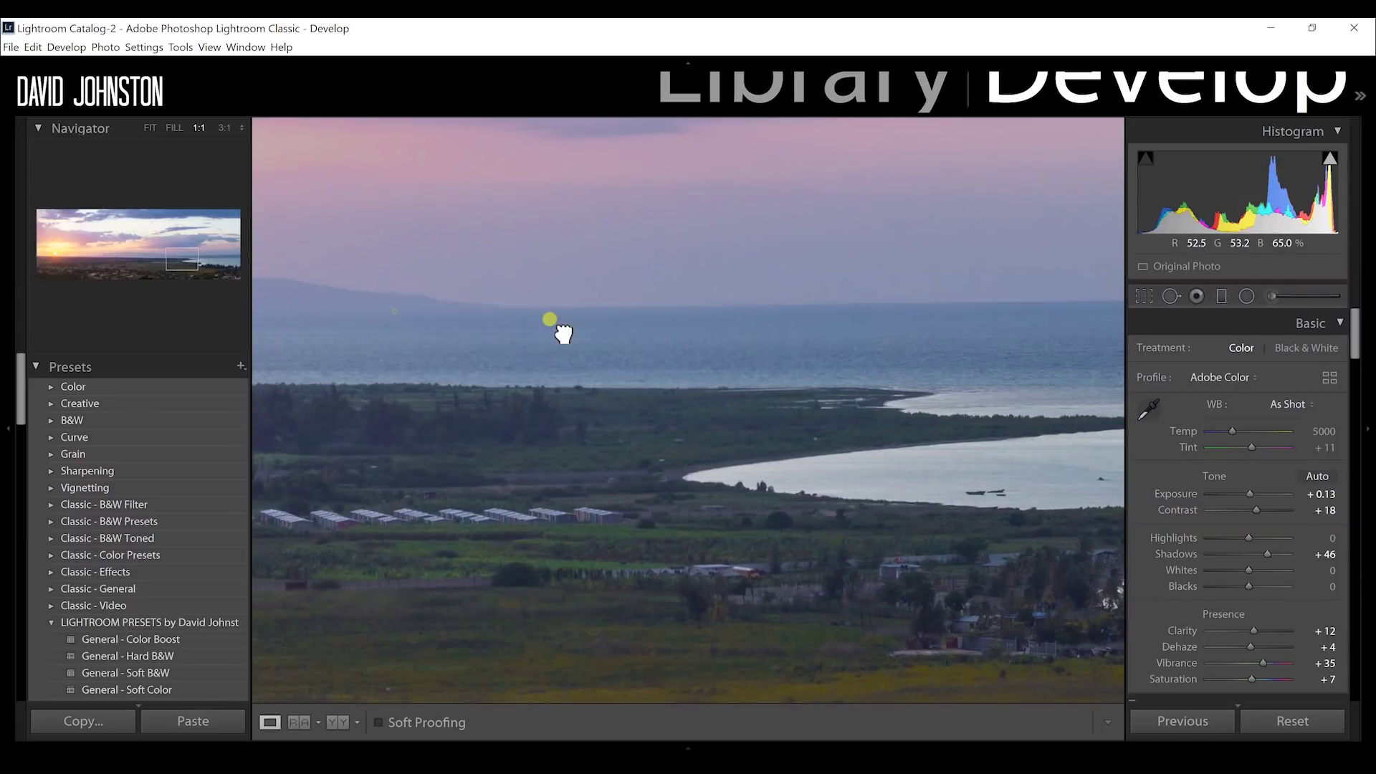
left_click_drag(562, 329, 745, 369)
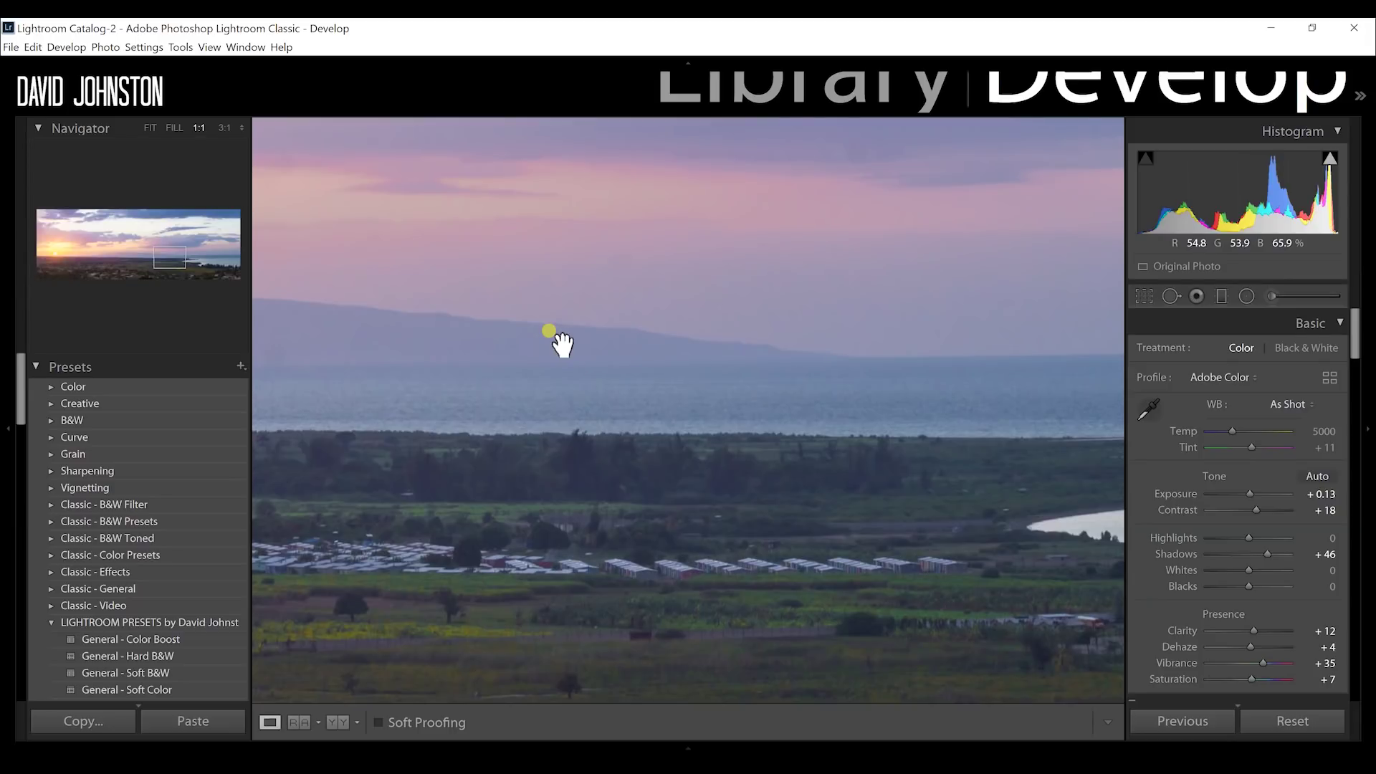
- Pan along the mountain ridge and village to inspect the treetops and the sun
left_click_drag(440, 344, 935, 400)
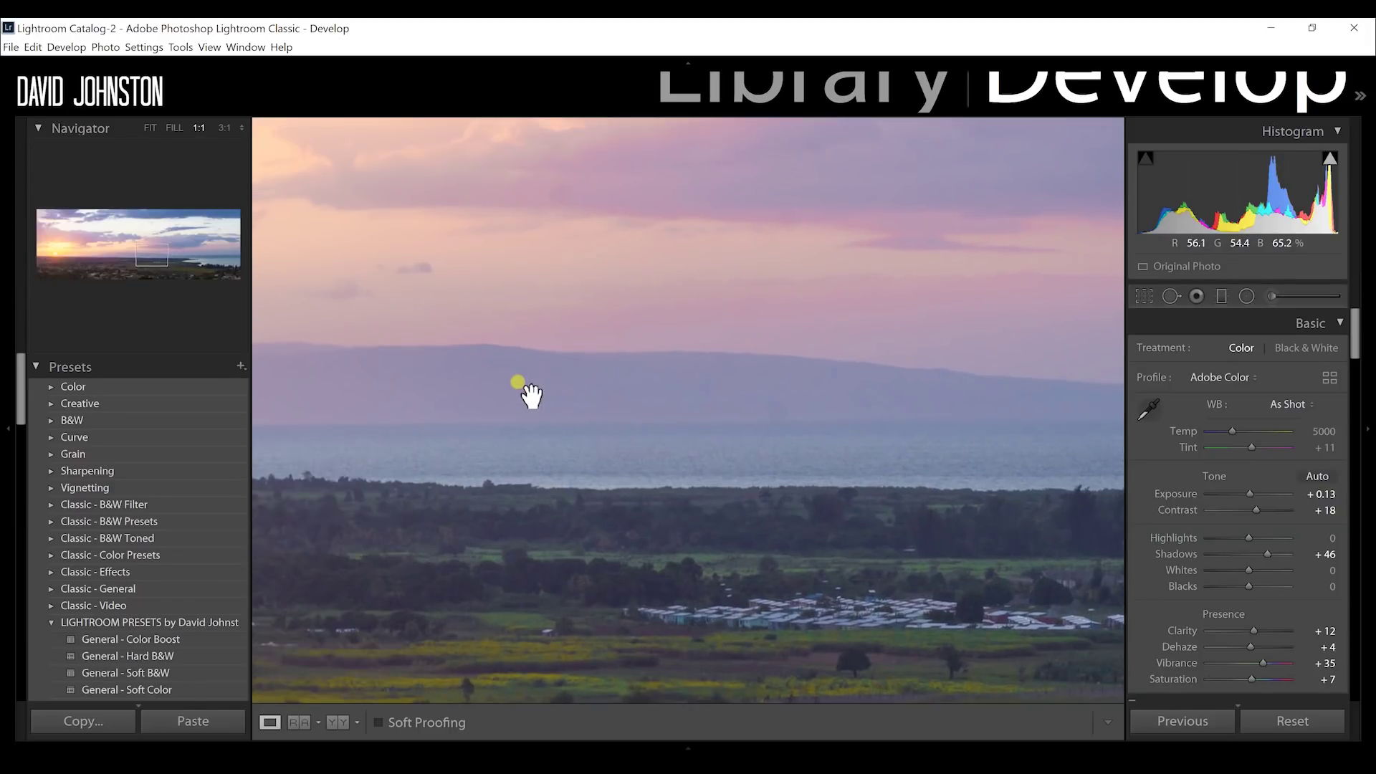
left_click_drag(531, 395, 853, 401)
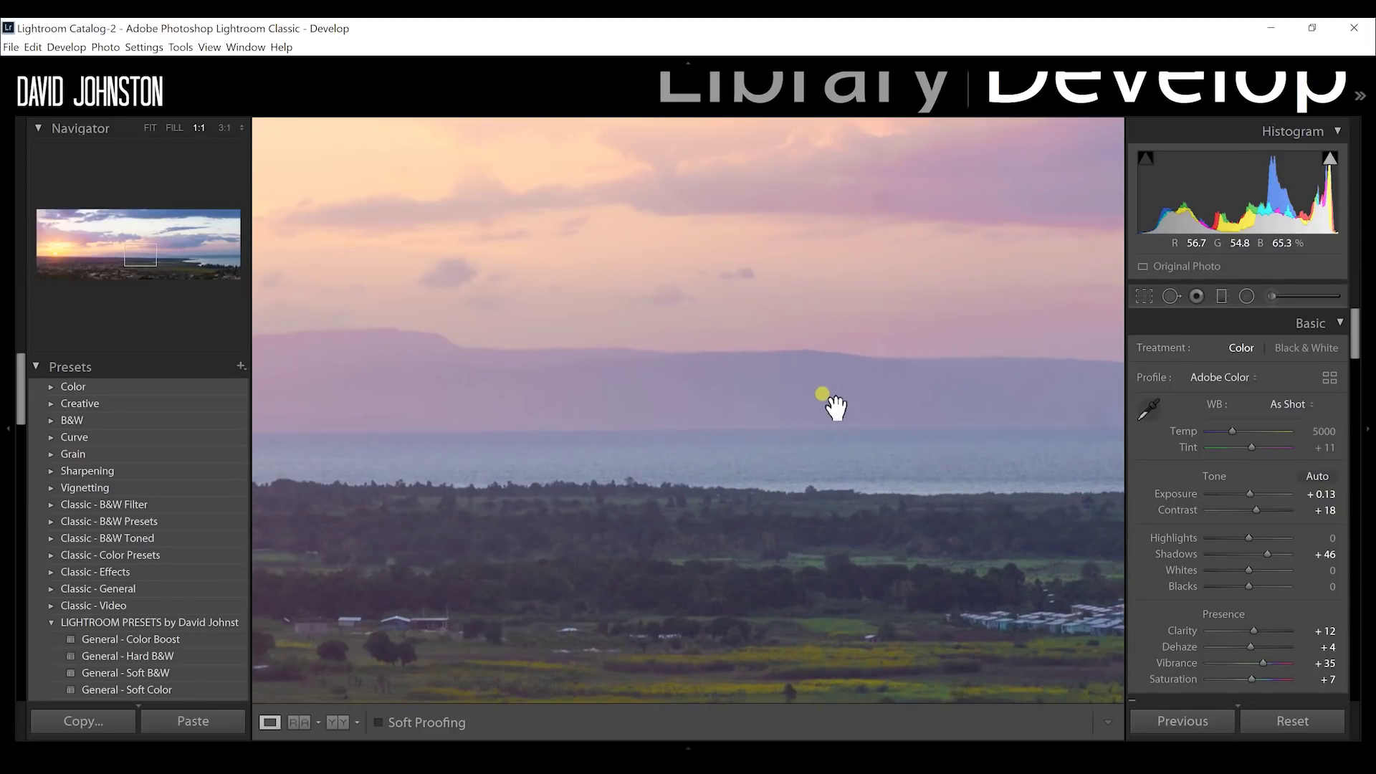
left_click_drag(583, 415, 904, 445)
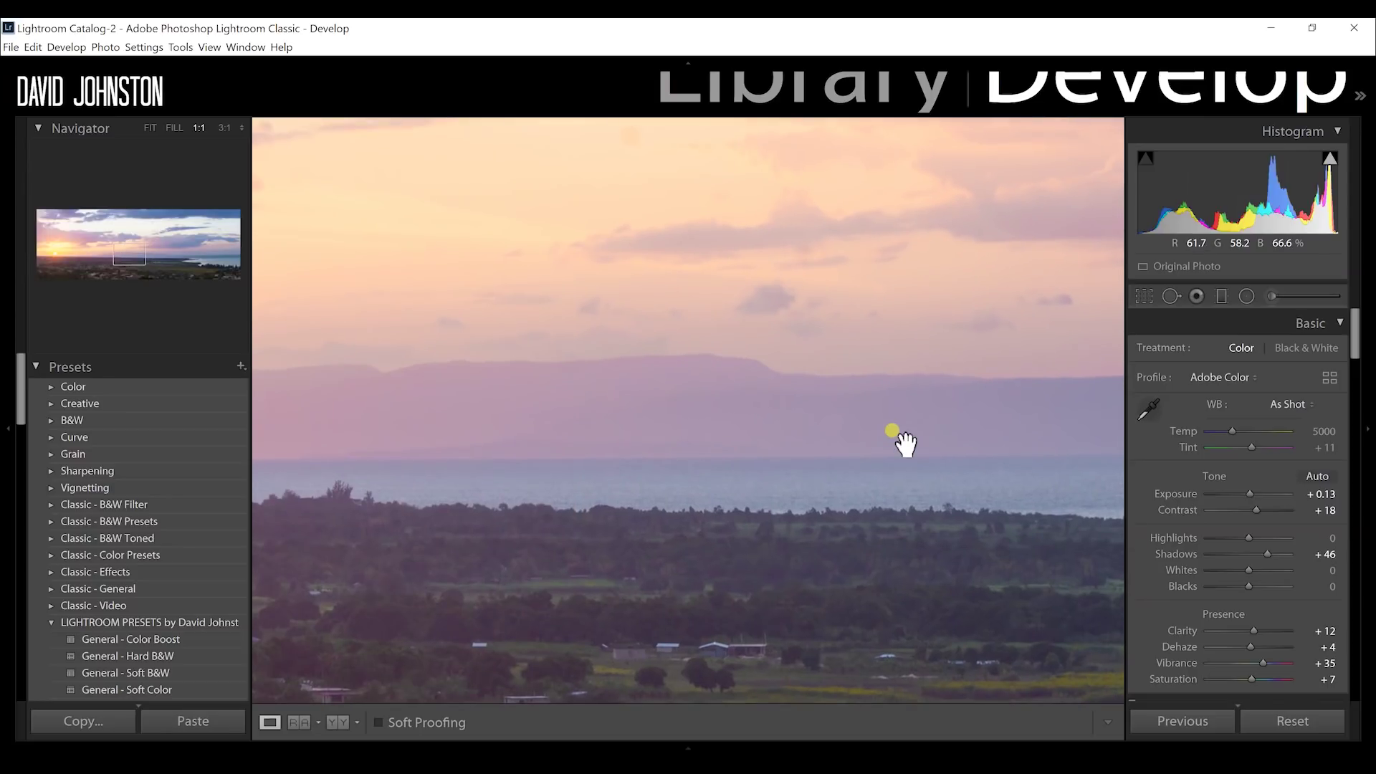
left_click_drag(528, 510, 828, 301)
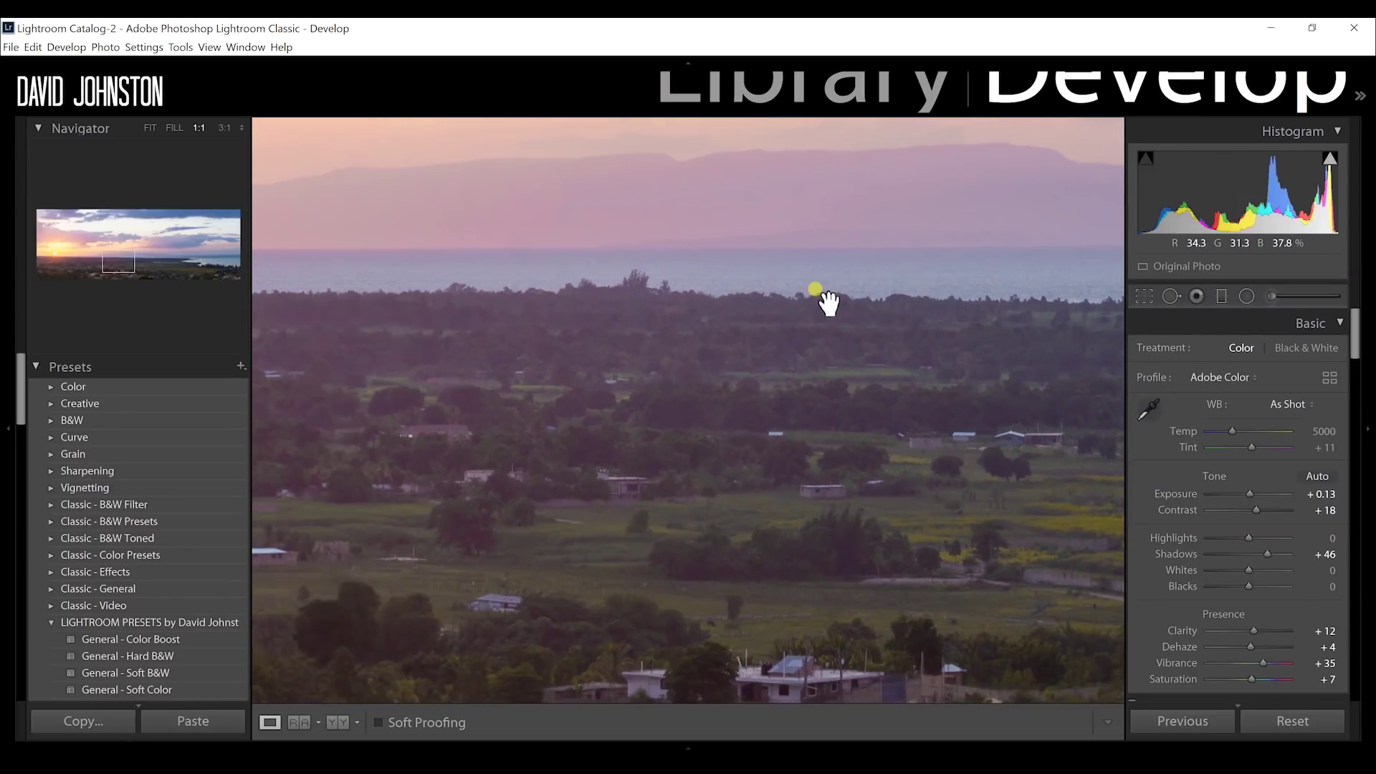
left_click_drag(573, 347, 832, 347)
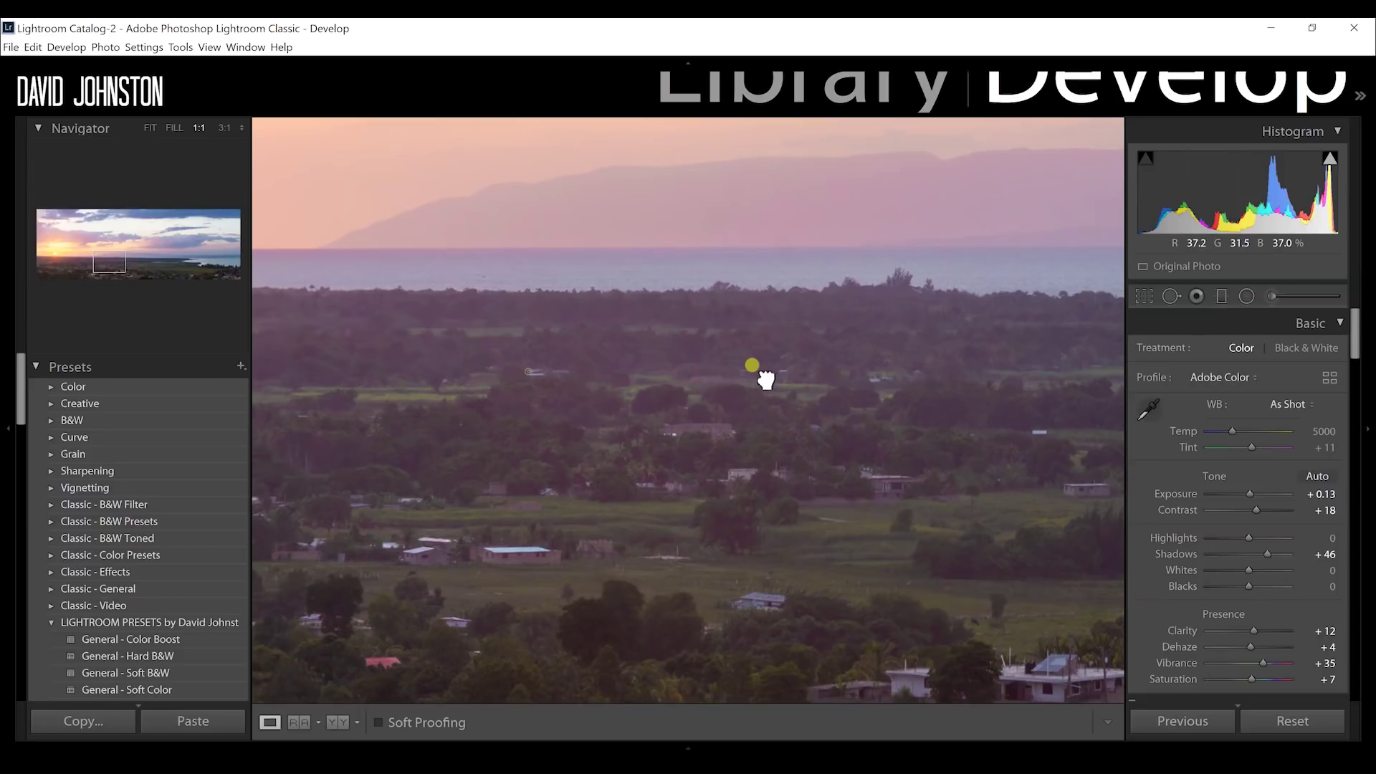
left_click_drag(766, 378, 780, 375)
left_click_drag(550, 382, 766, 405)
left_click_drag(924, 394, 990, 369)
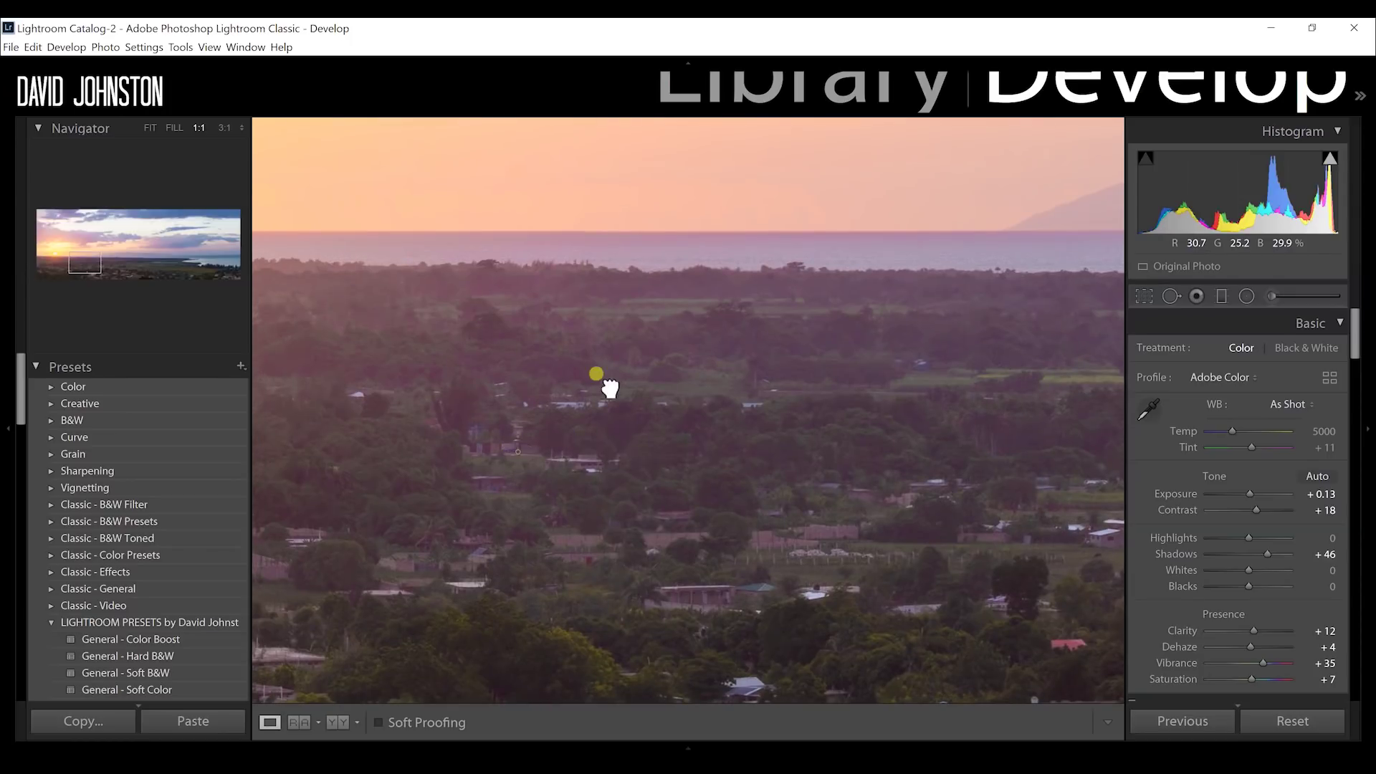
left_click_drag(609, 387, 720, 308)
left_click_drag(893, 362, 896, 362)
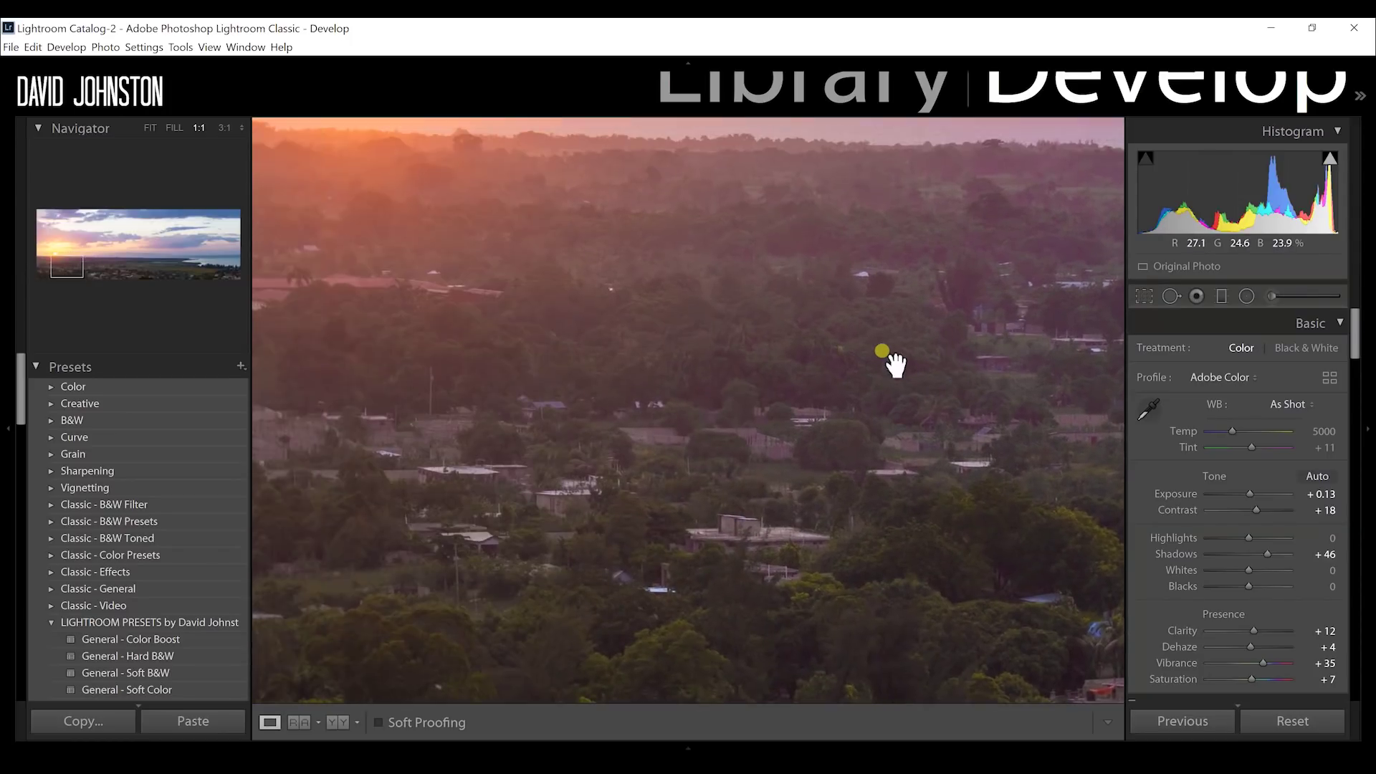
left_click_drag(586, 337, 751, 486)
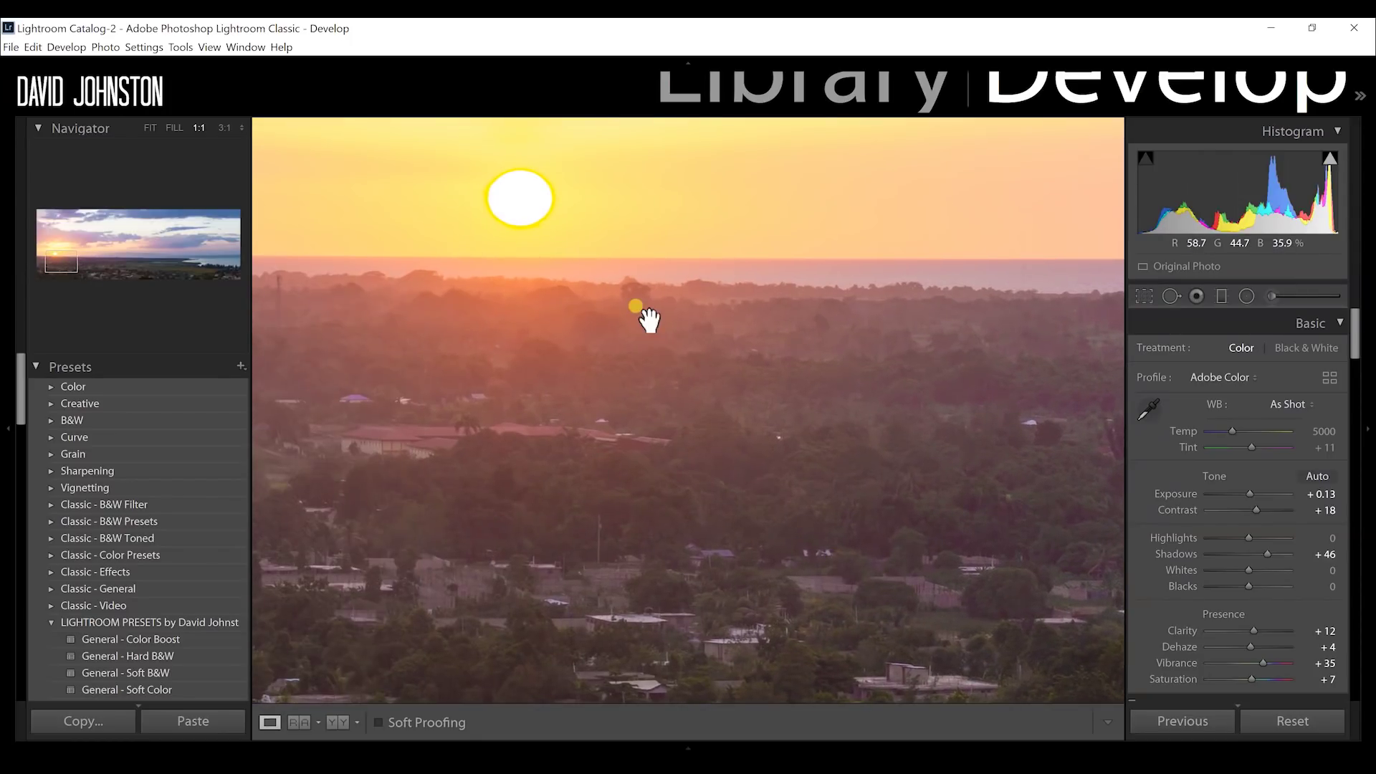
left_click_drag(655, 274, 660, 320)
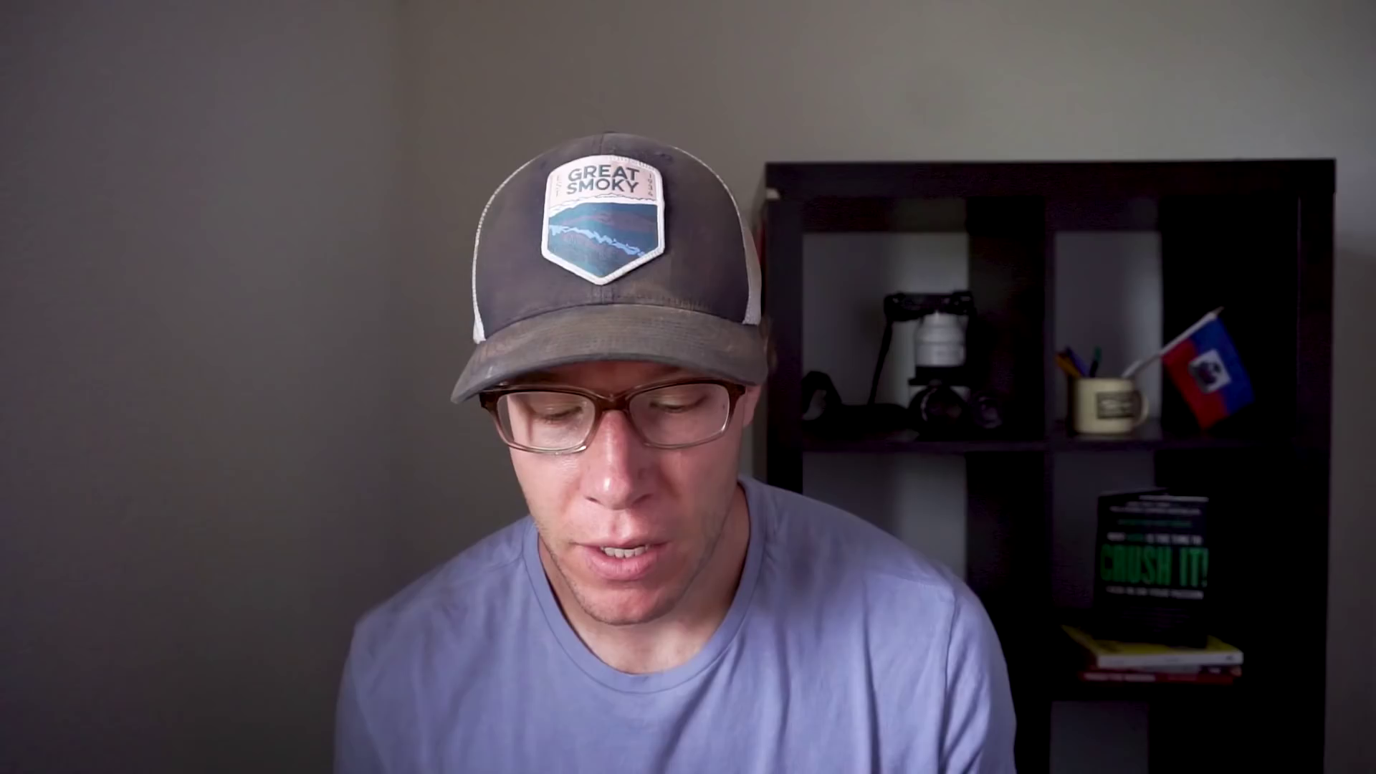